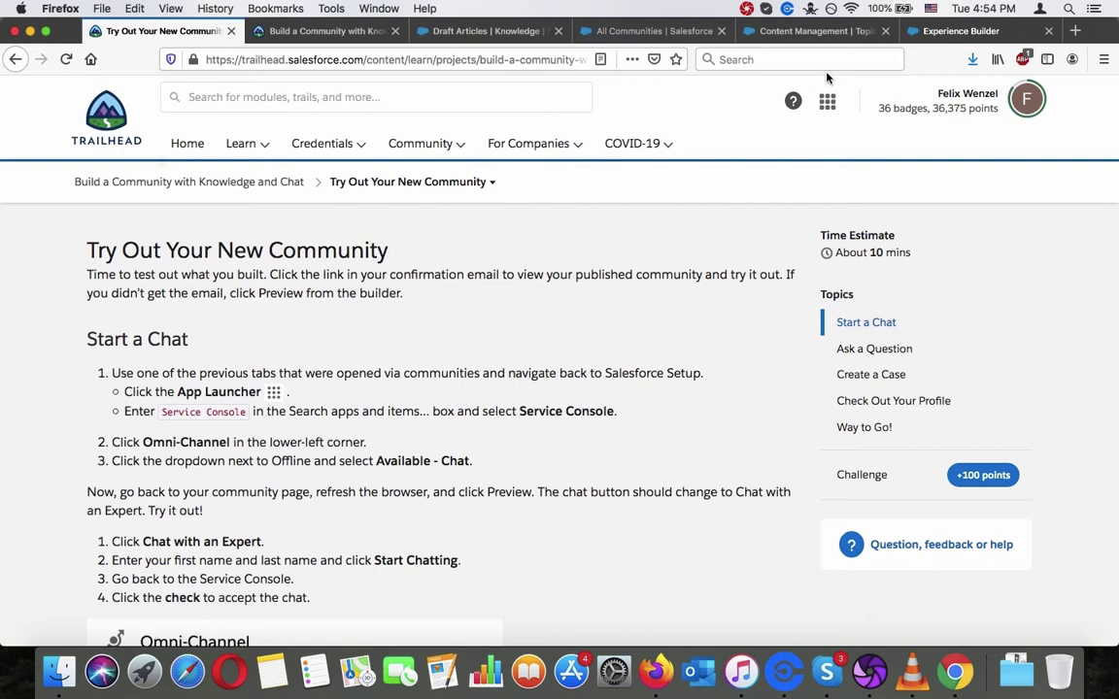
# Switch to the Experience Builder tab showing the Category 1 Biking community home page.
pyautogui.click(913, 30)
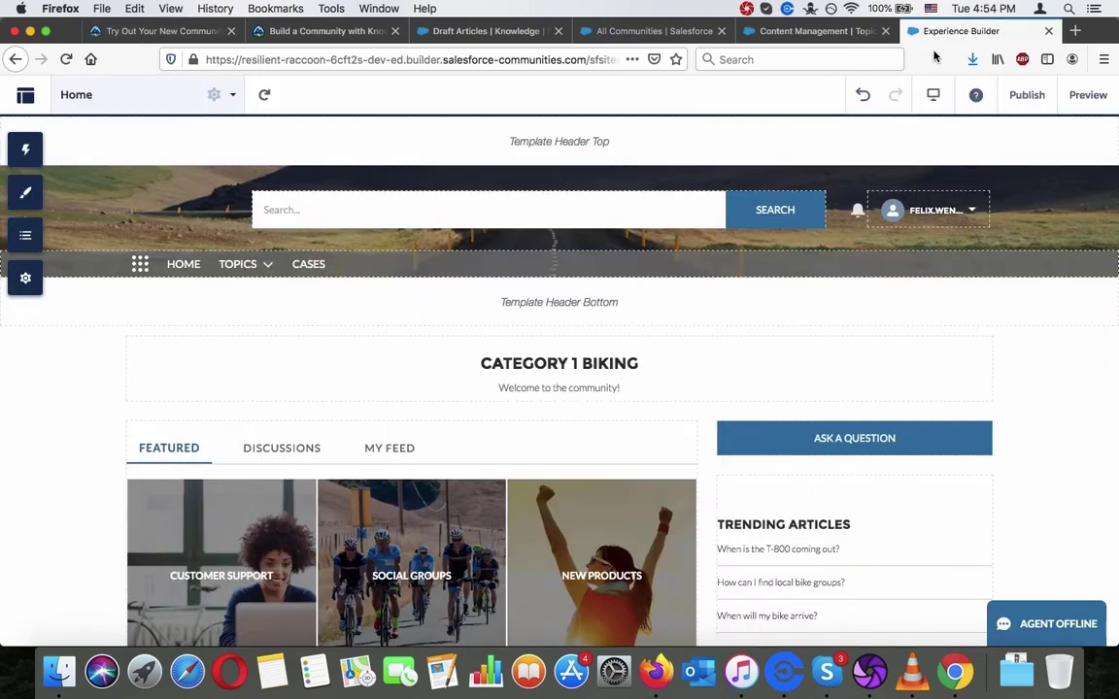
# Preview the Category 1 Biking community as a visitor, browse its Topics list, then return to Trailhead.
pyautogui.click(1089, 95)
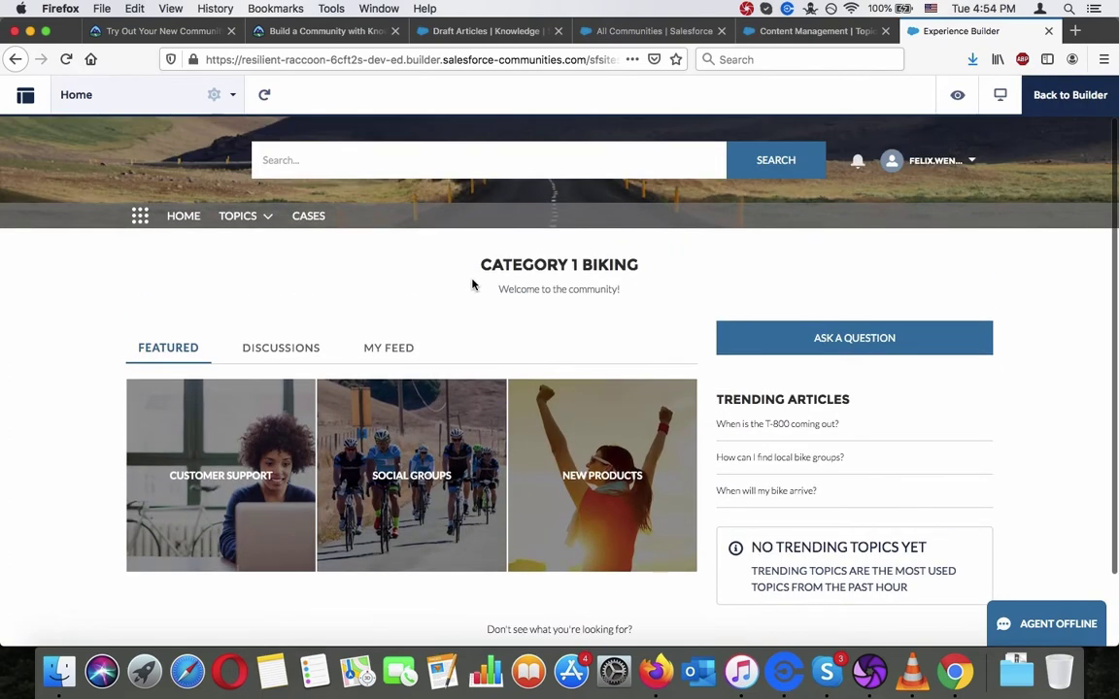
pyautogui.click(245, 216)
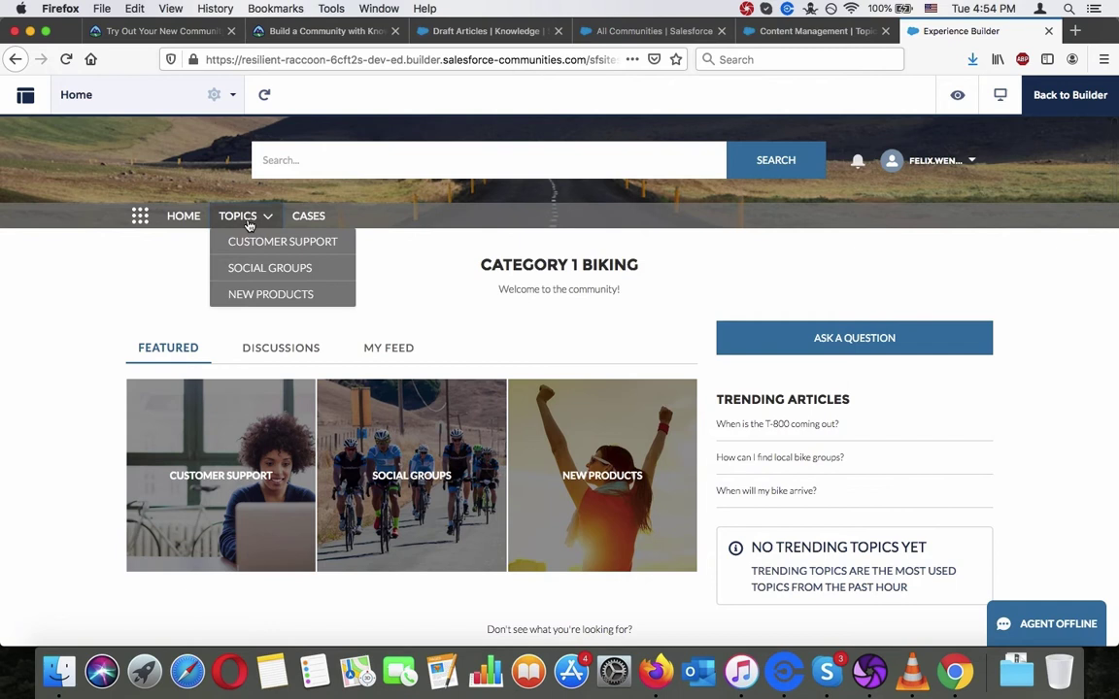
pyautogui.scroll(-2, 636, 359)
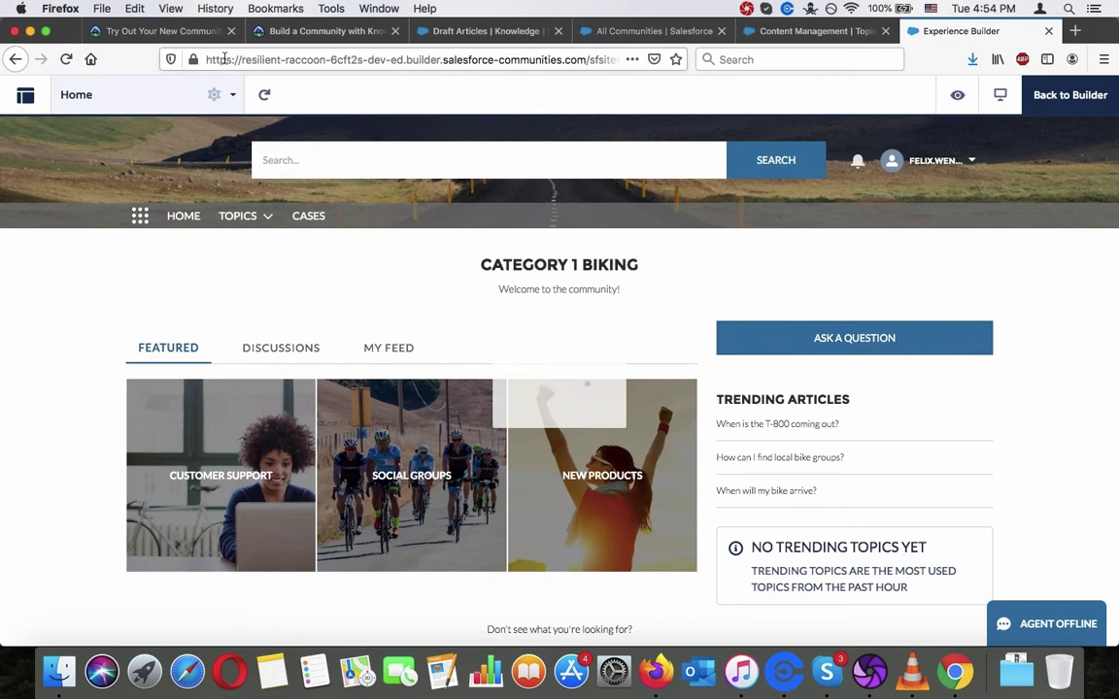
pyautogui.click(179, 31)
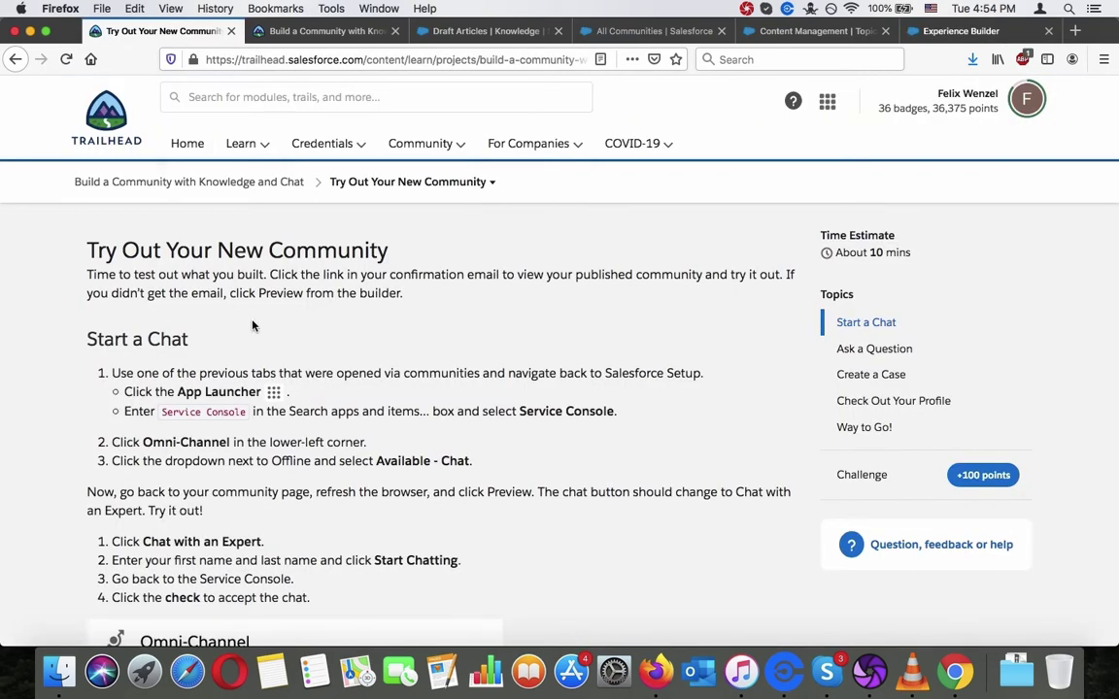
# Close the leftover Ask a Question dialog in the community preview.
pyautogui.scroll(-3, 227, 286)
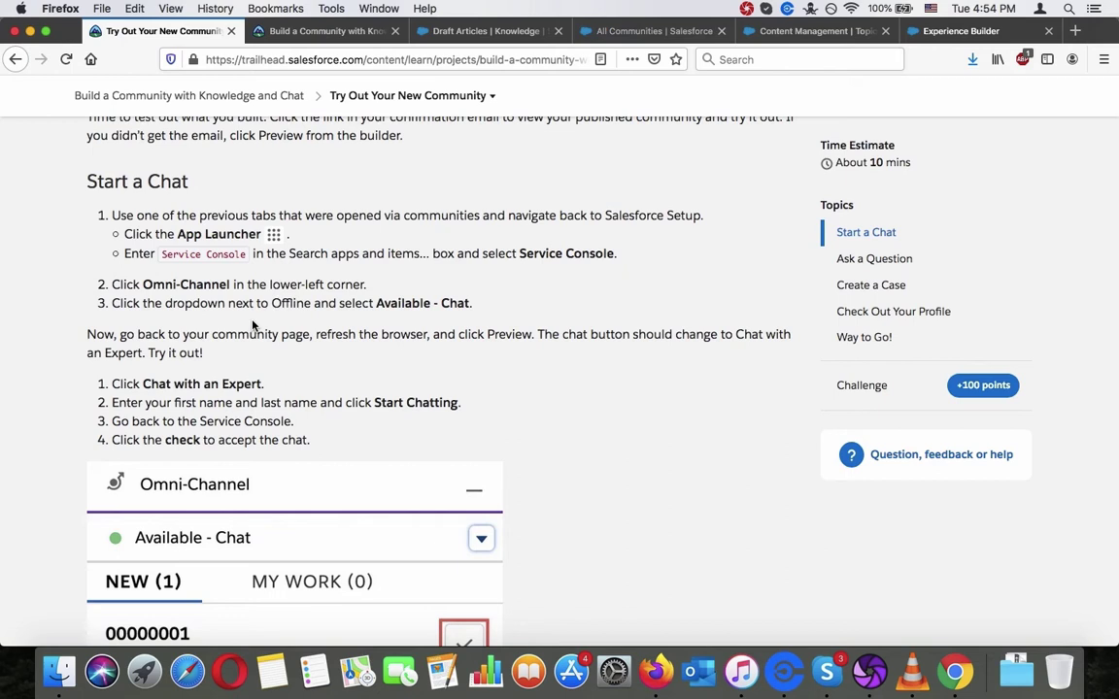
pyautogui.click(933, 30)
pyautogui.click(801, 172)
# Glance at the Content Management and All Communities tabs, then return to the Trailhead instructions.
pyautogui.click(811, 30)
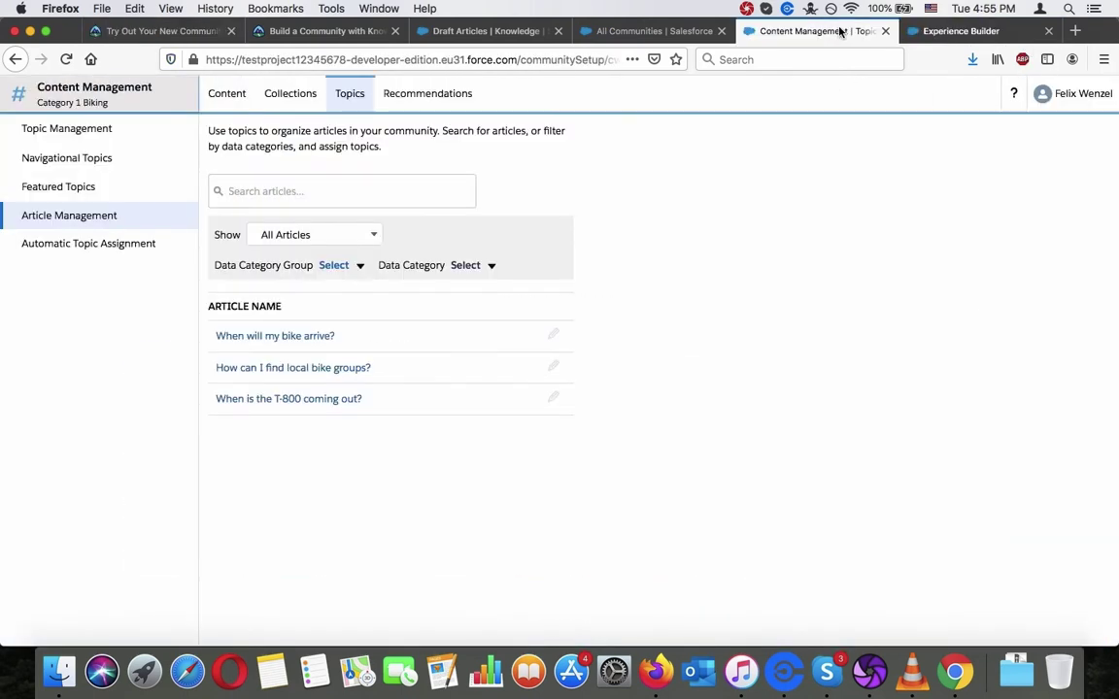
pyautogui.click(653, 31)
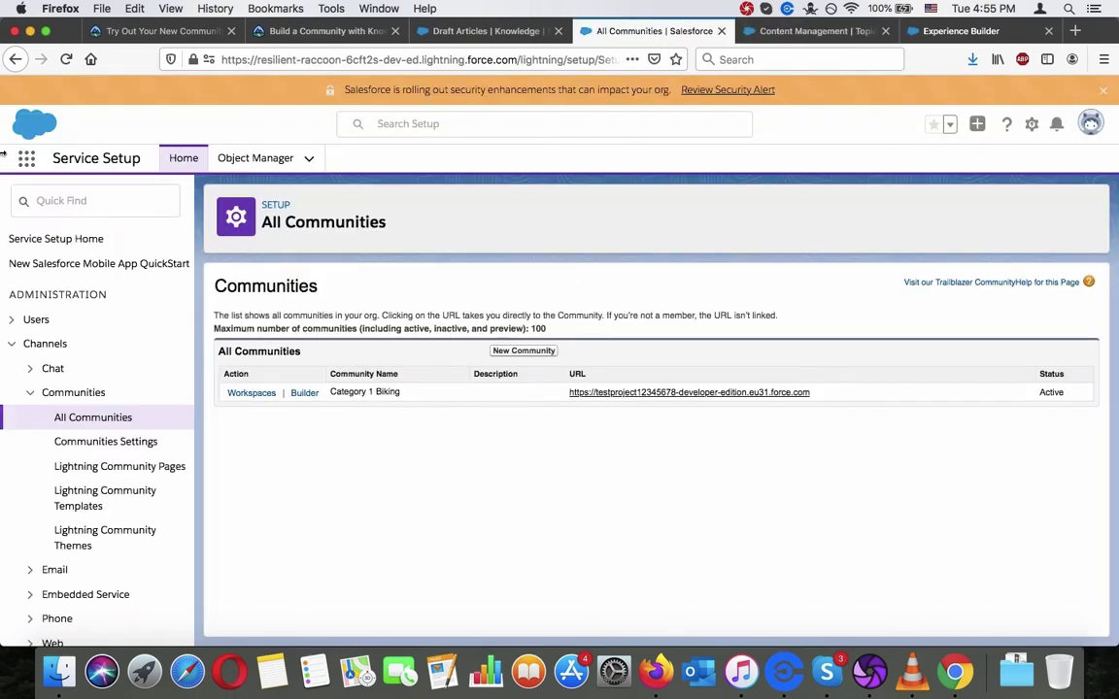
pyautogui.click(160, 32)
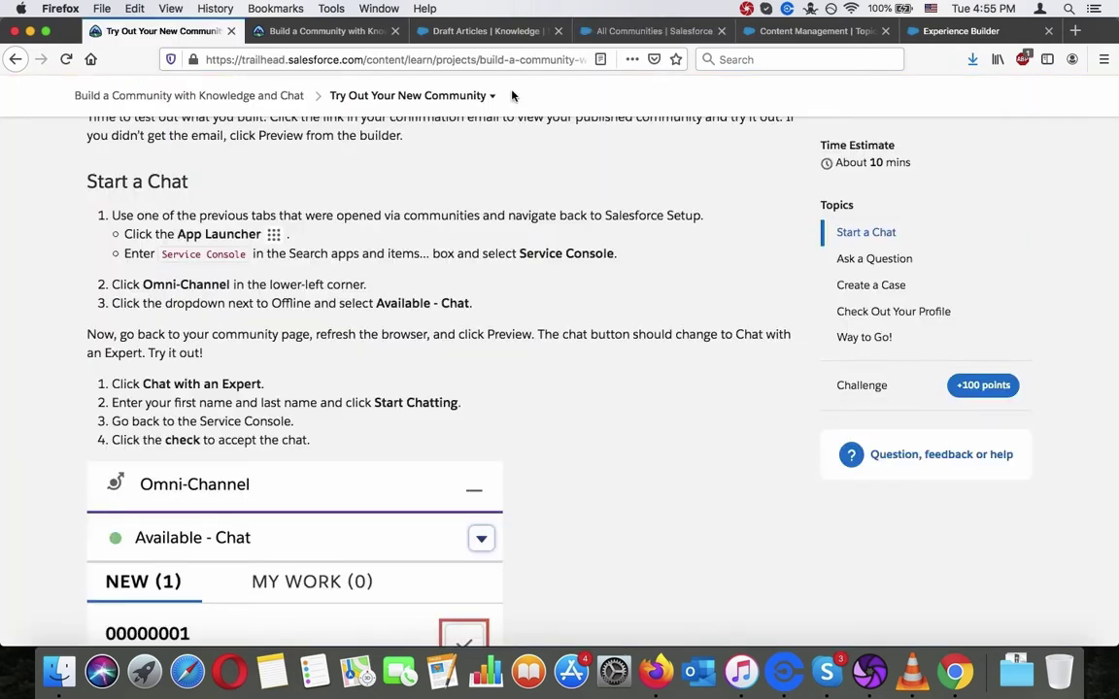
# Launch the Service Console app from the App Launcher by searching 'ser'.
pyautogui.click(641, 33)
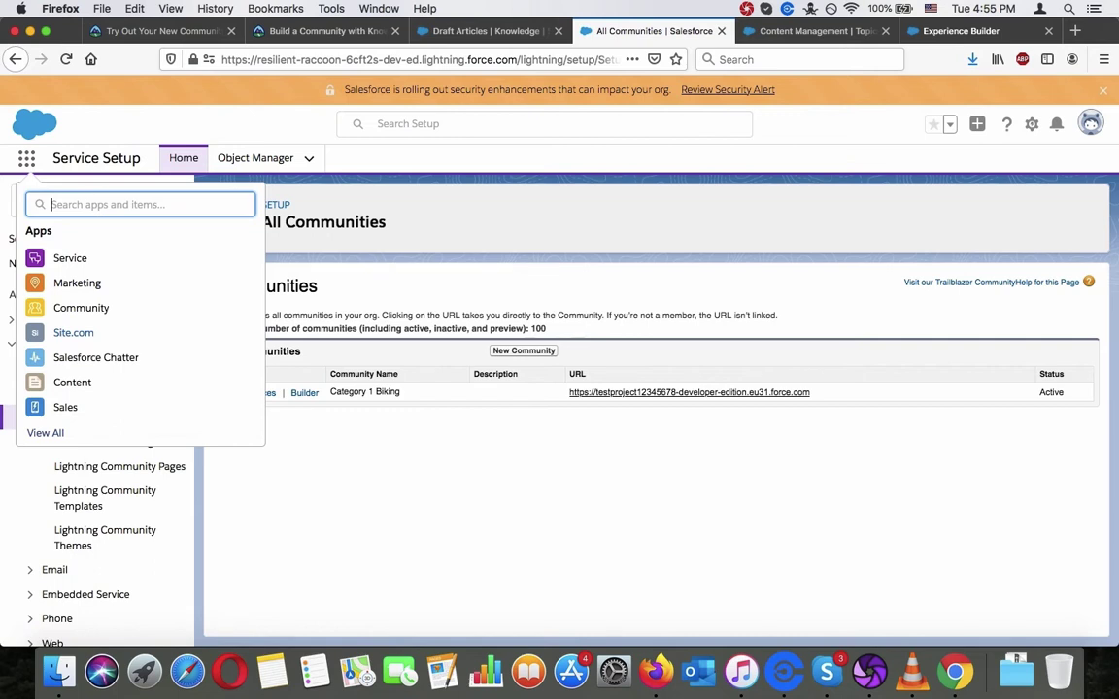
pyautogui.write('ser')
pyautogui.click(95, 285)
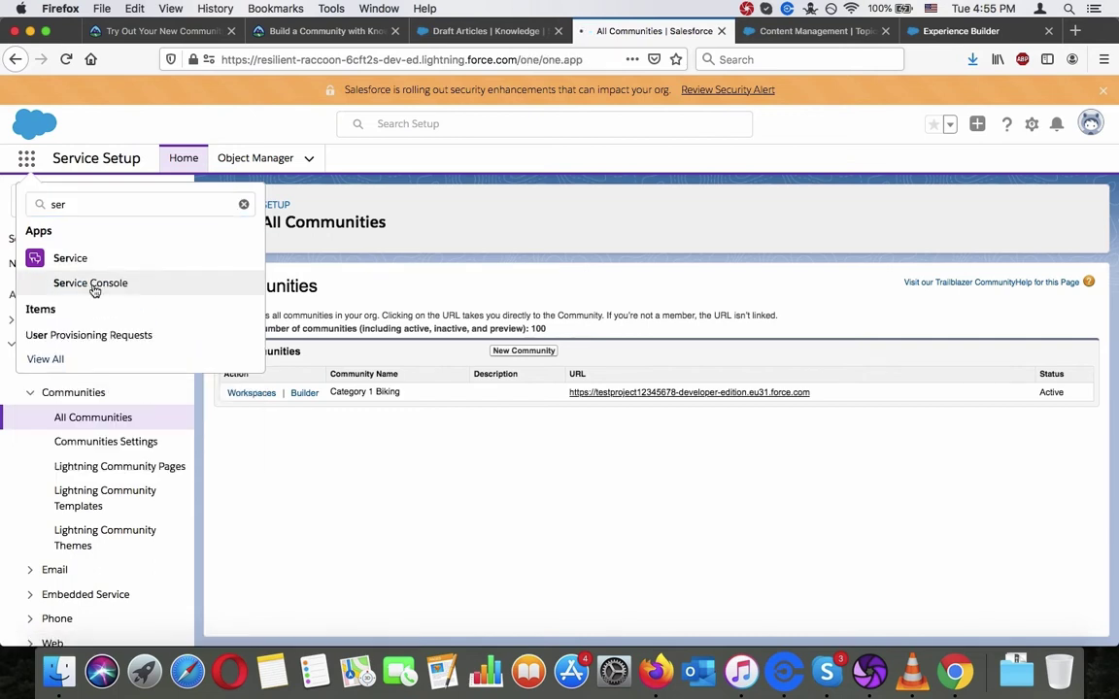
pyautogui.click(143, 32)
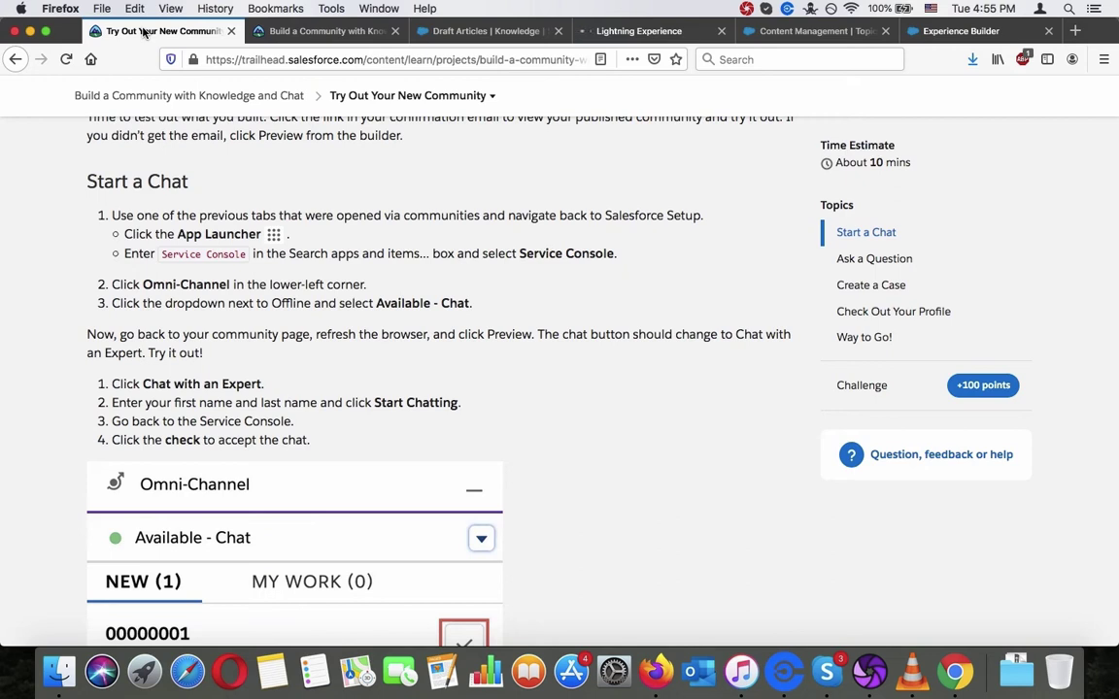
pyautogui.click(625, 32)
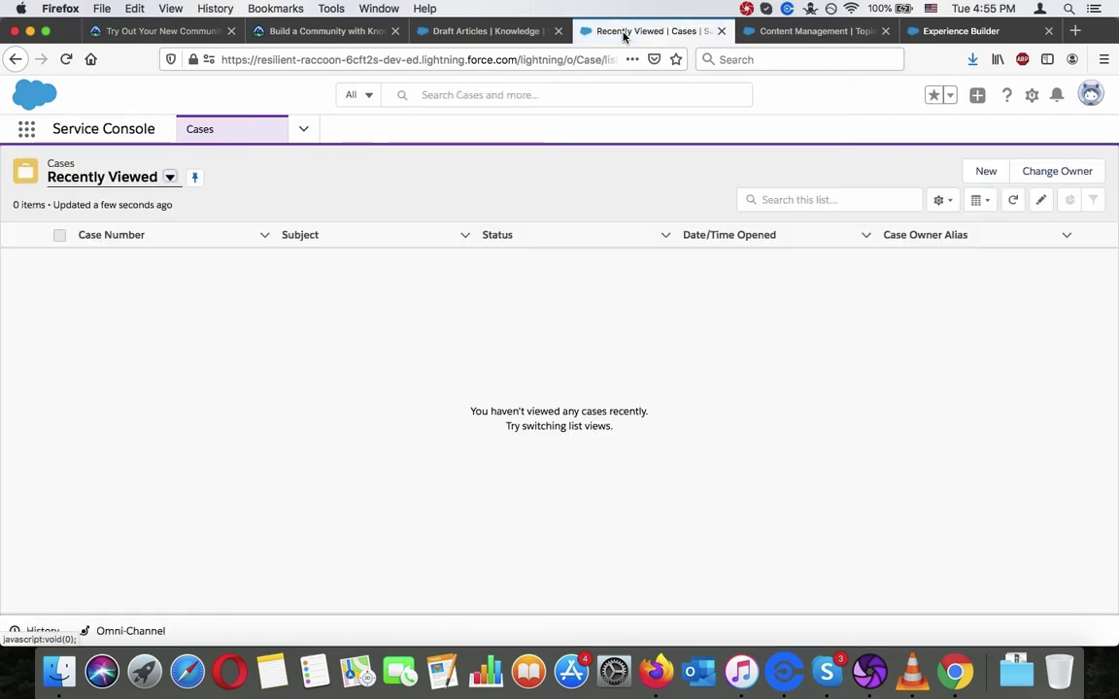
# Set the Omni-Channel status to Available - Chat and dismiss the pinned lists tip.
pyautogui.click(136, 631)
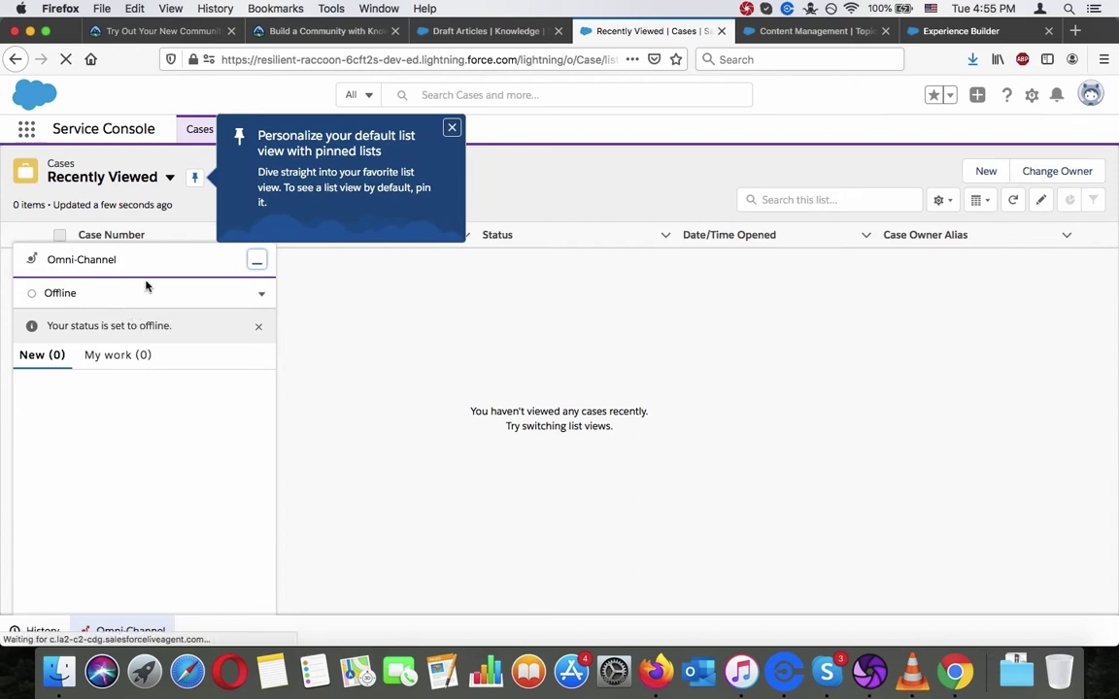
pyautogui.click(261, 295)
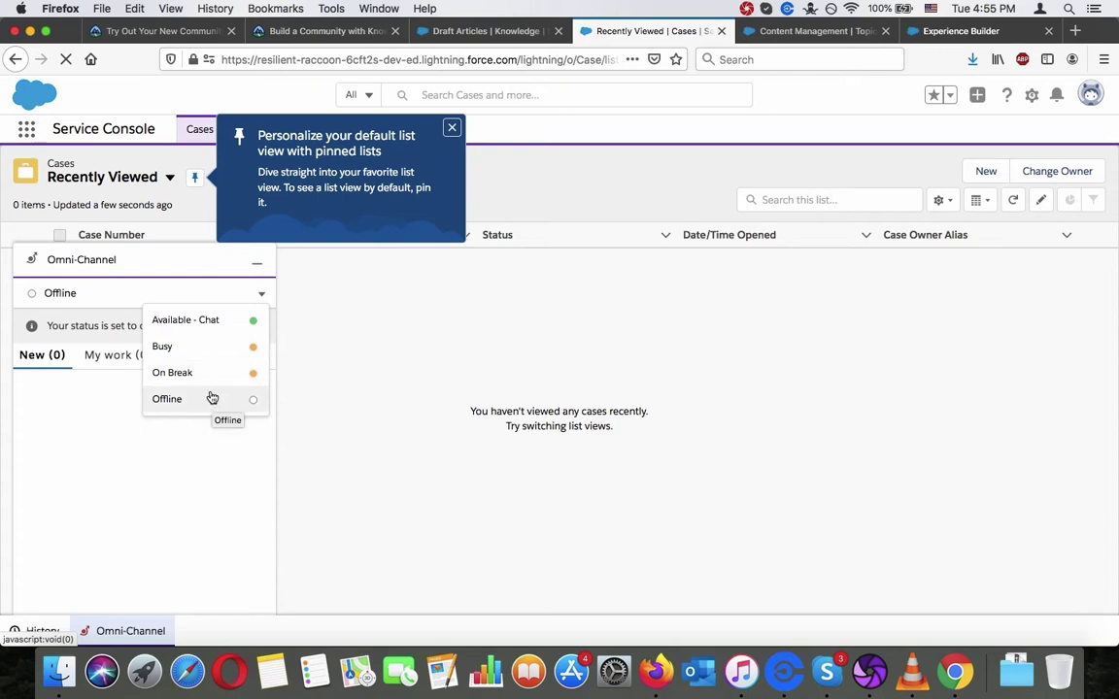
pyautogui.click(203, 321)
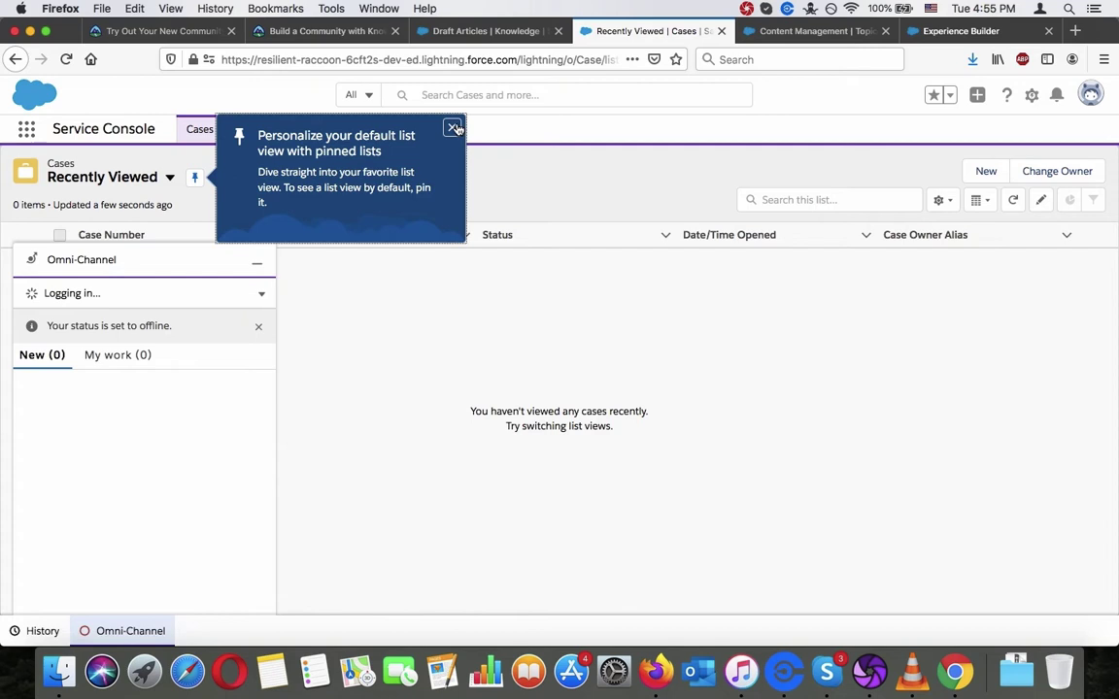
pyautogui.click(452, 127)
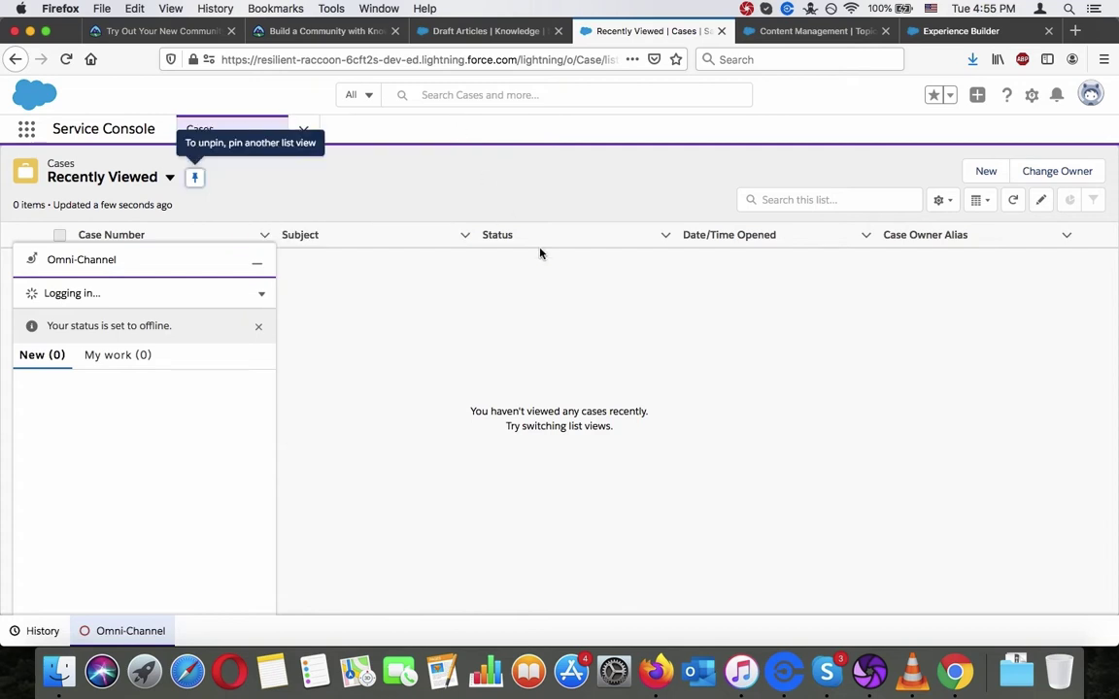
pyautogui.click(981, 31)
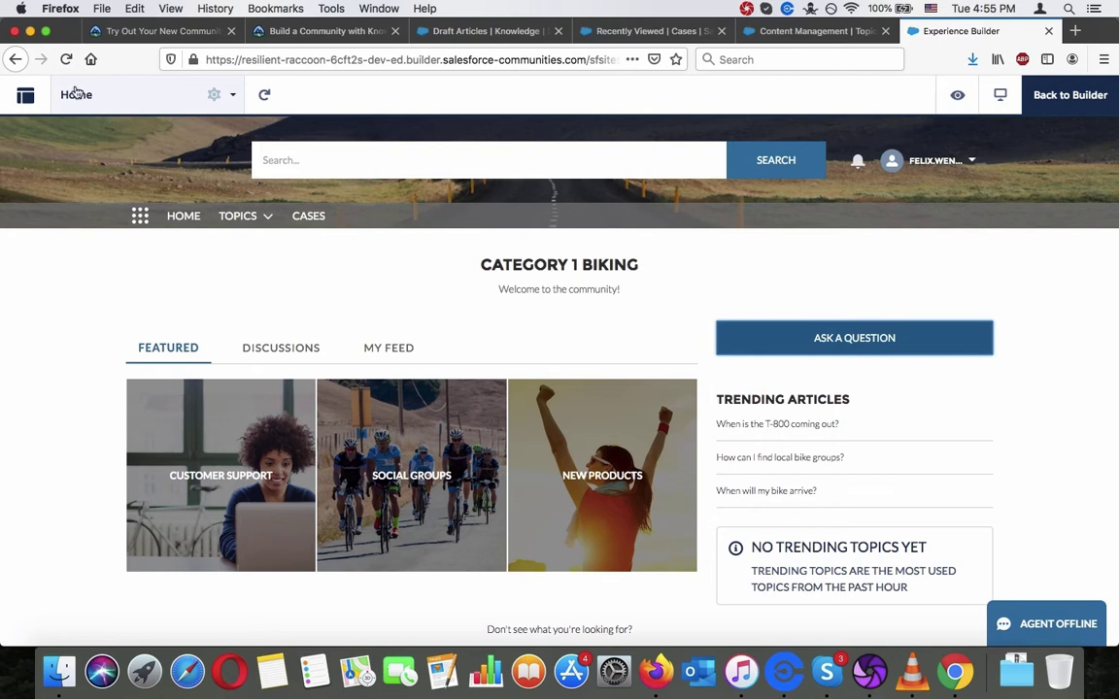
# Reload the community page, review the Trailhead chat steps, and return to Experience Builder.
pyautogui.click(66, 58)
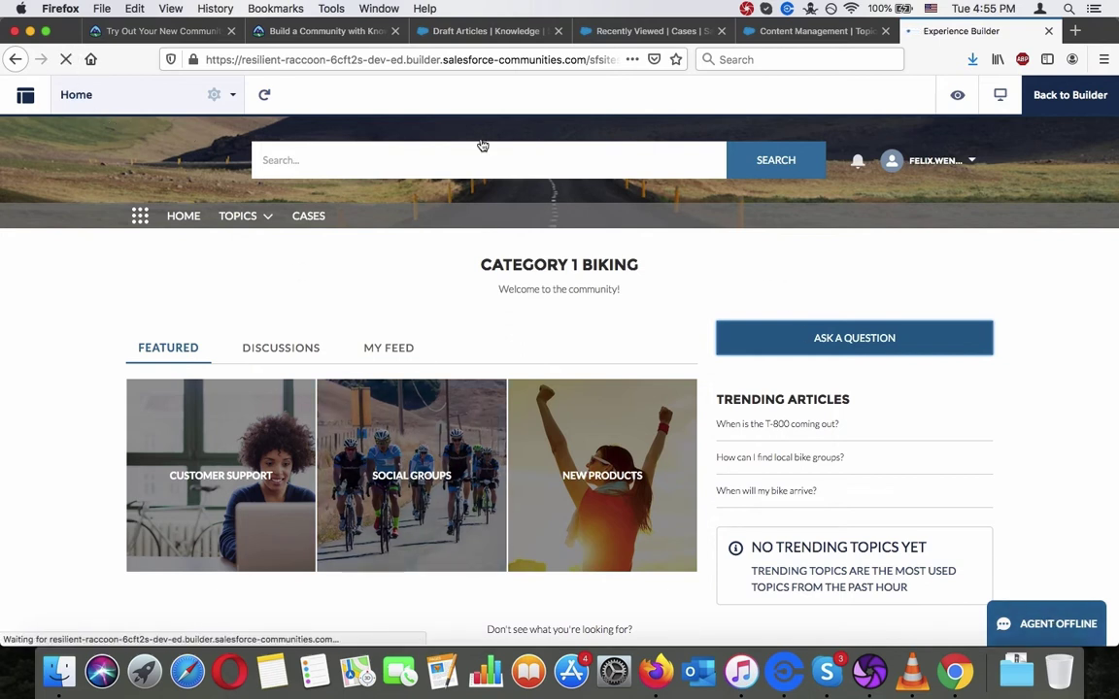
pyautogui.click(167, 33)
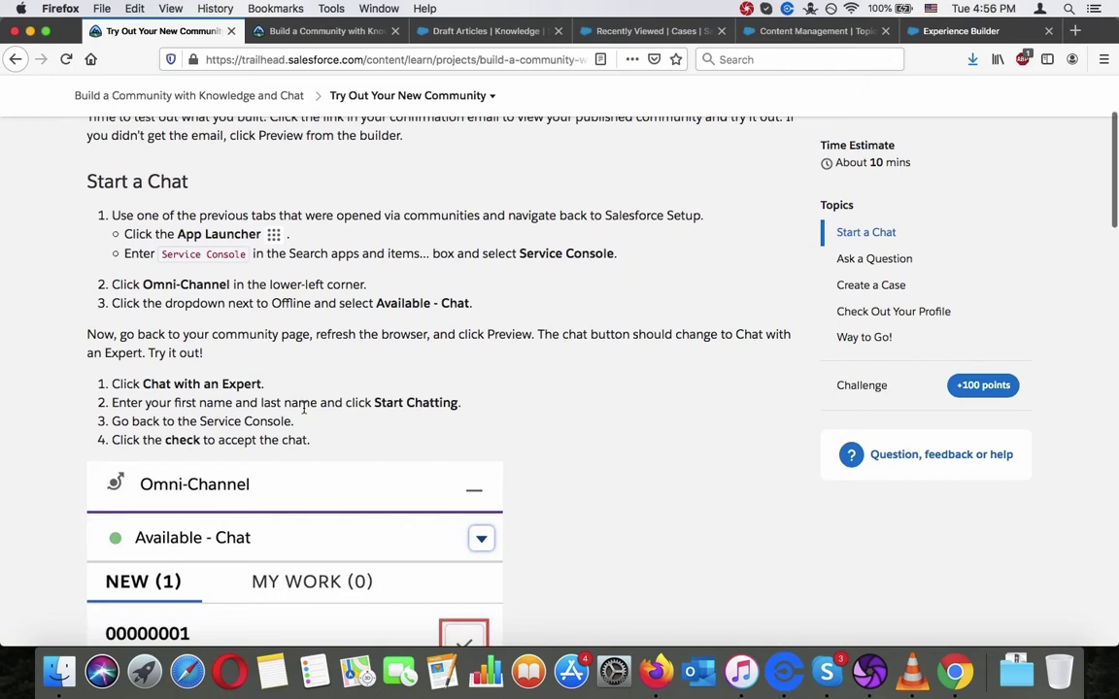
pyautogui.scroll(-3, 304, 408)
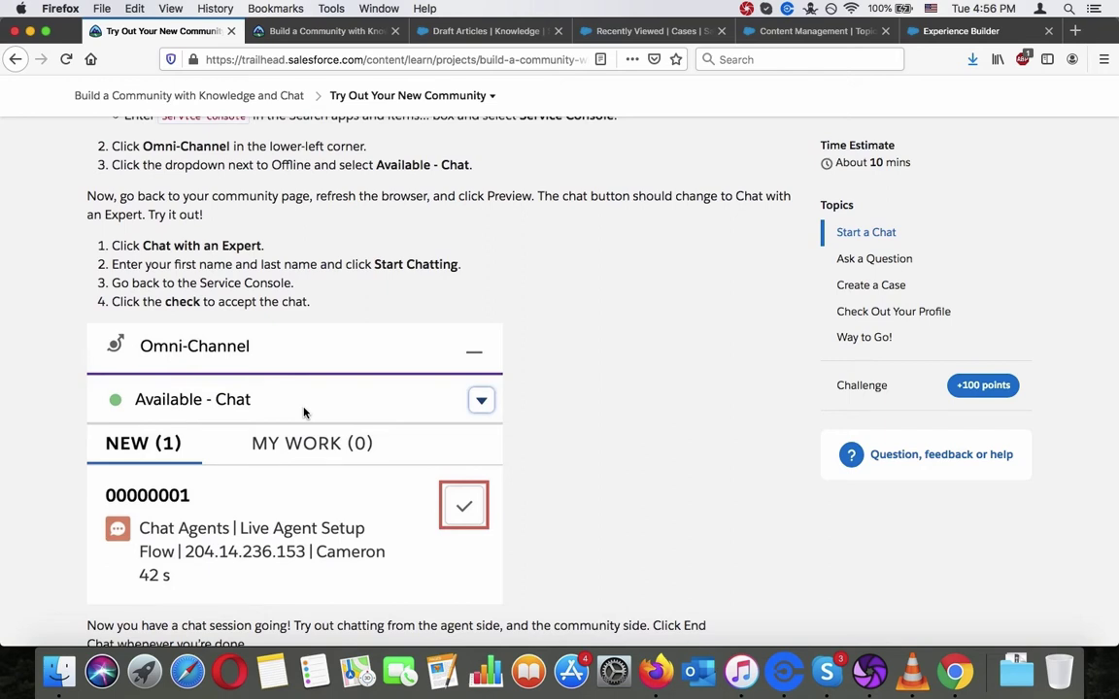
pyautogui.click(918, 31)
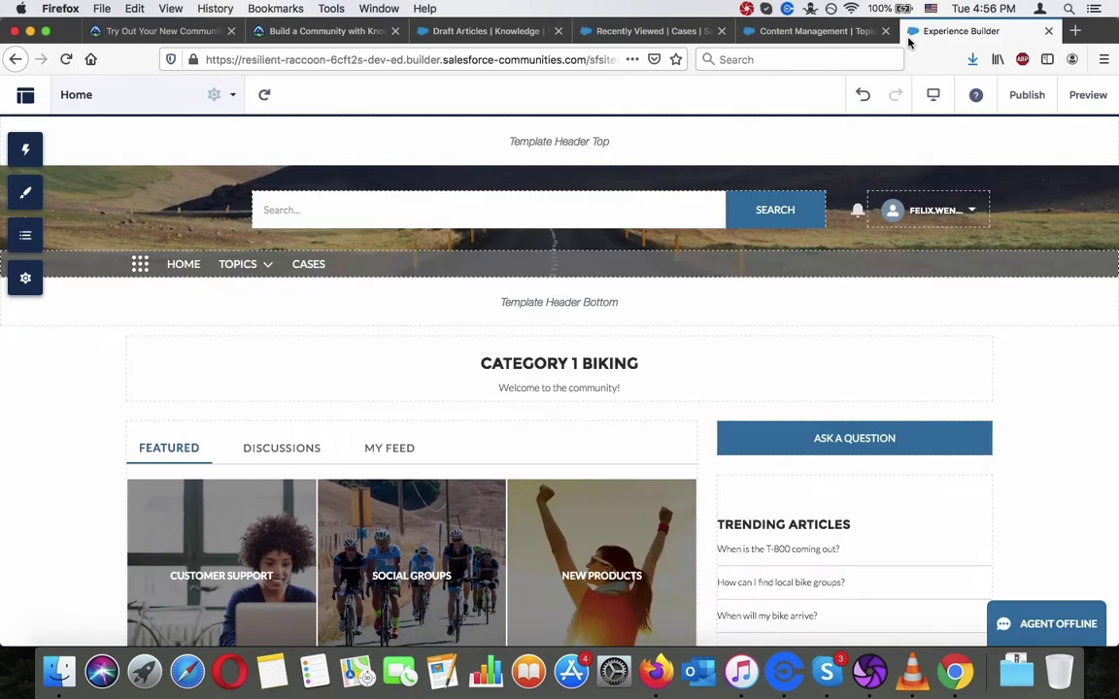
# Inspect the embedded chat component's settings, then preview the community again.
pyautogui.click(927, 490)
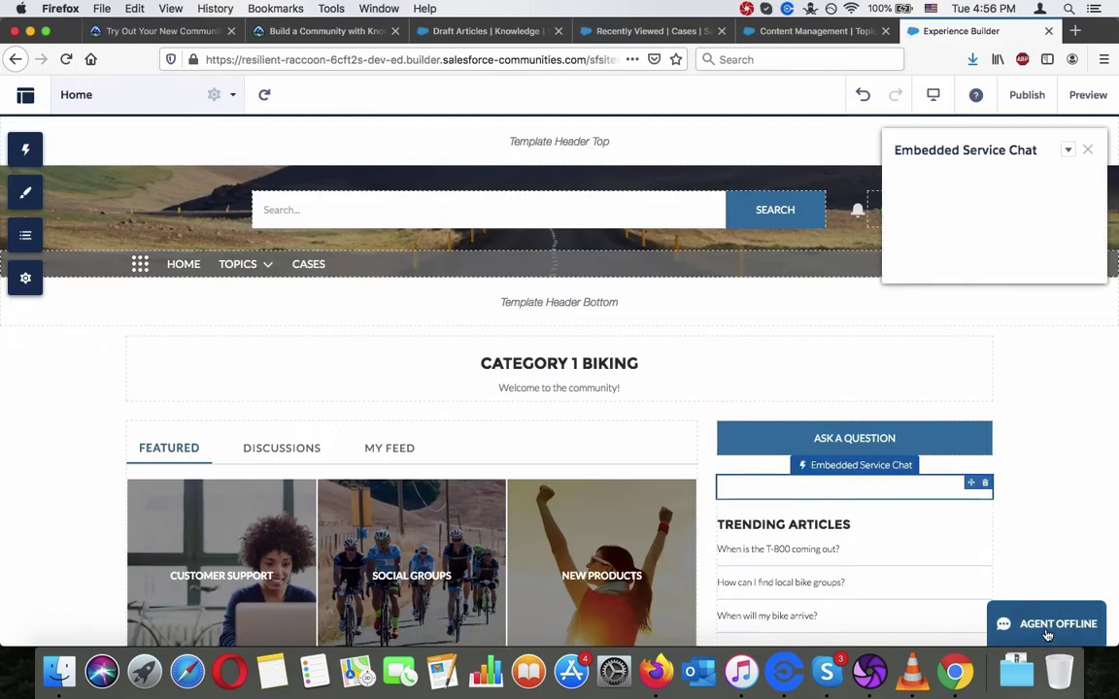
pyautogui.click(1087, 149)
pyautogui.click(1075, 95)
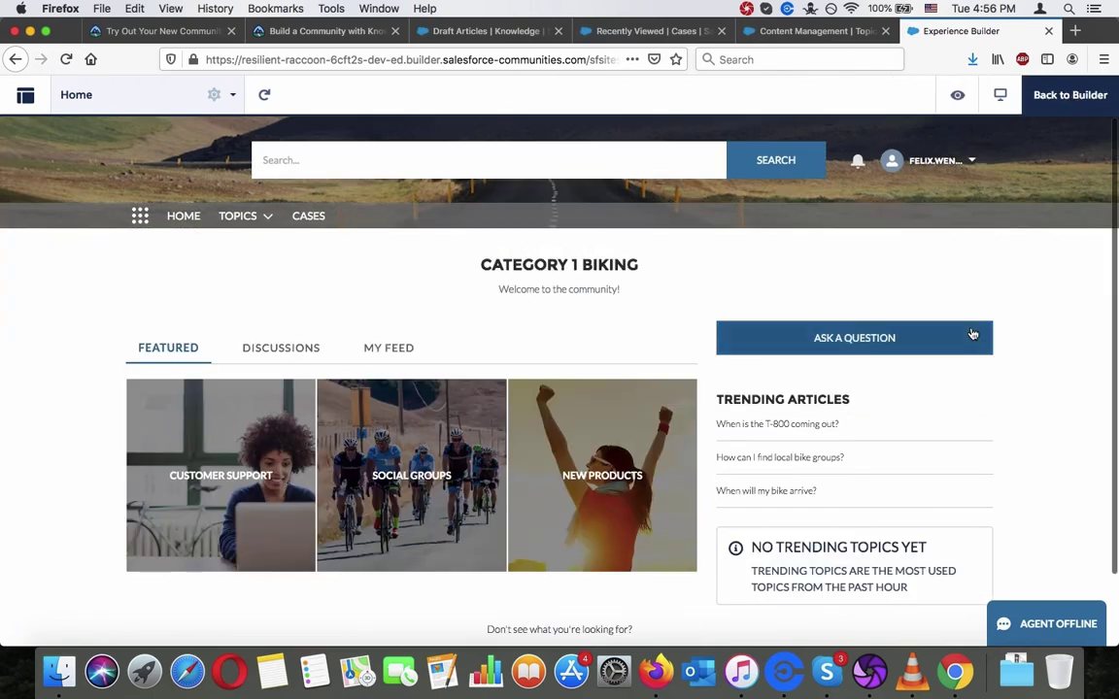
pyautogui.scroll(-3, 971, 333)
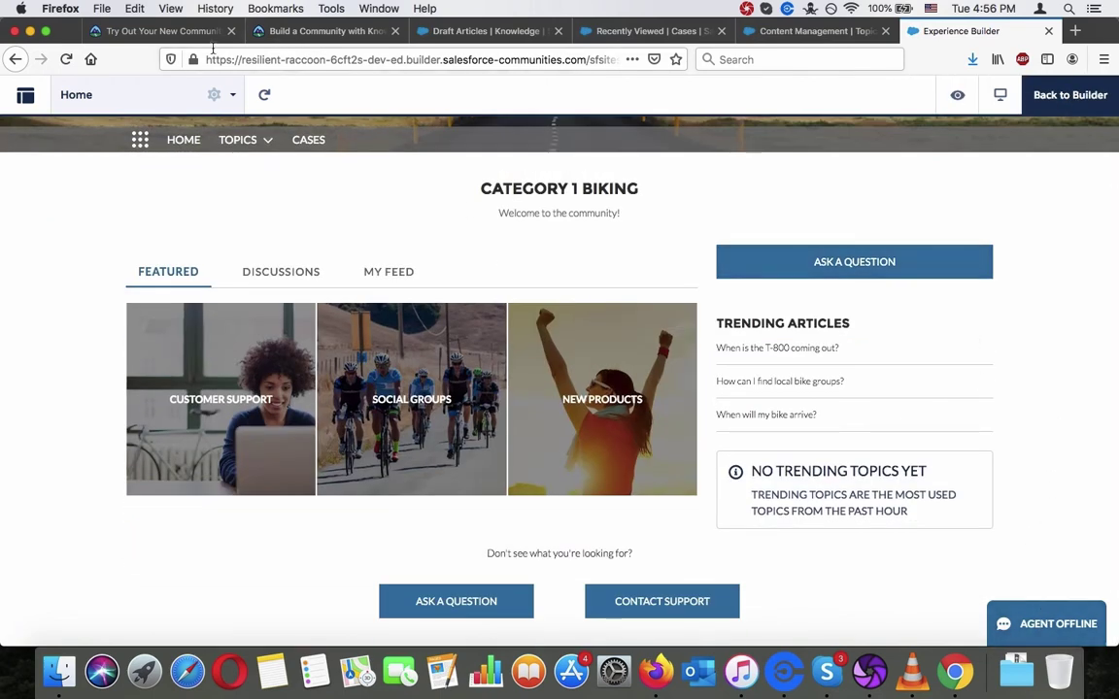
# Cycle through the Trailhead, module, Draft Articles and cases tabs, ending on the builder preview.
pyautogui.click(160, 31)
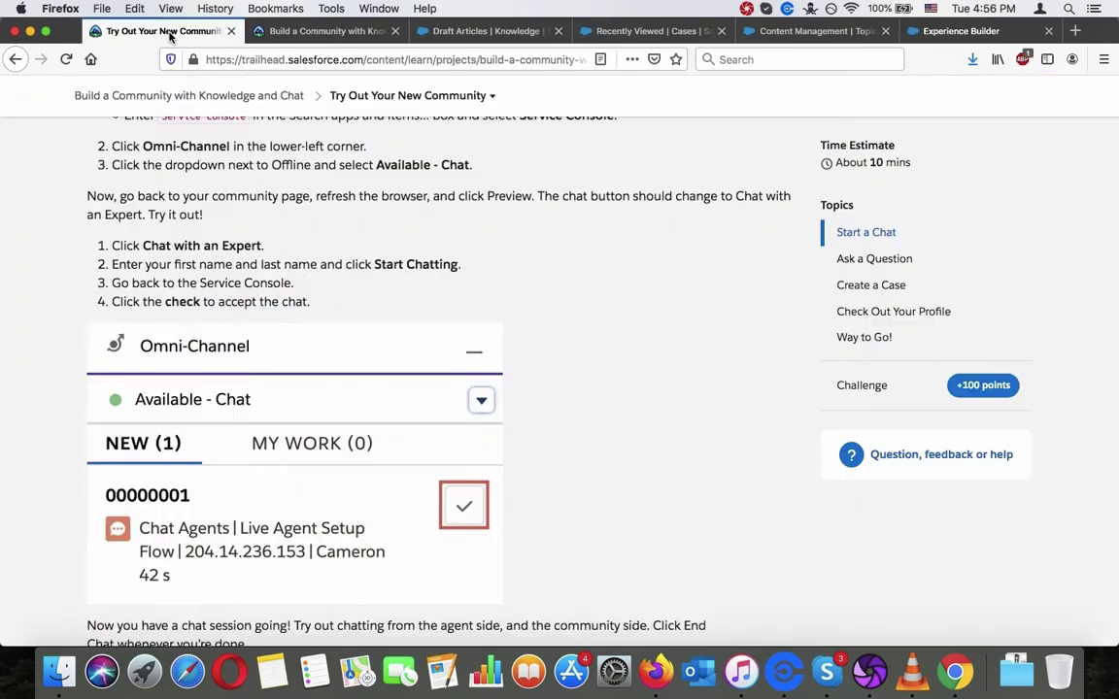
pyautogui.click(291, 31)
pyautogui.click(463, 31)
pyautogui.click(628, 34)
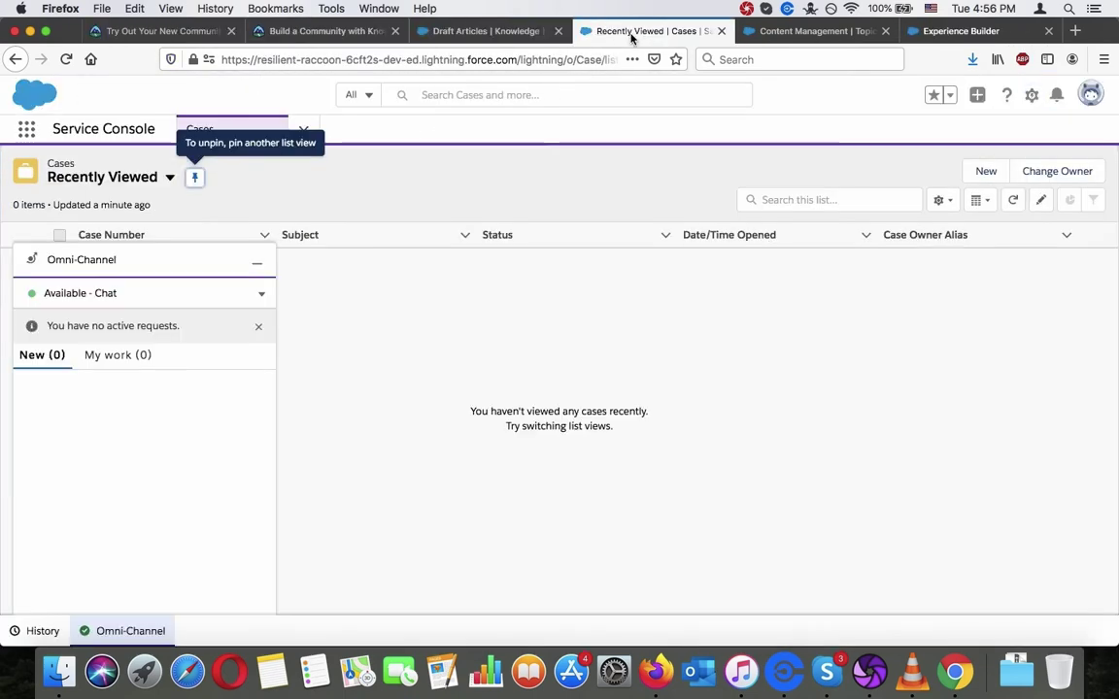
pyautogui.click(986, 32)
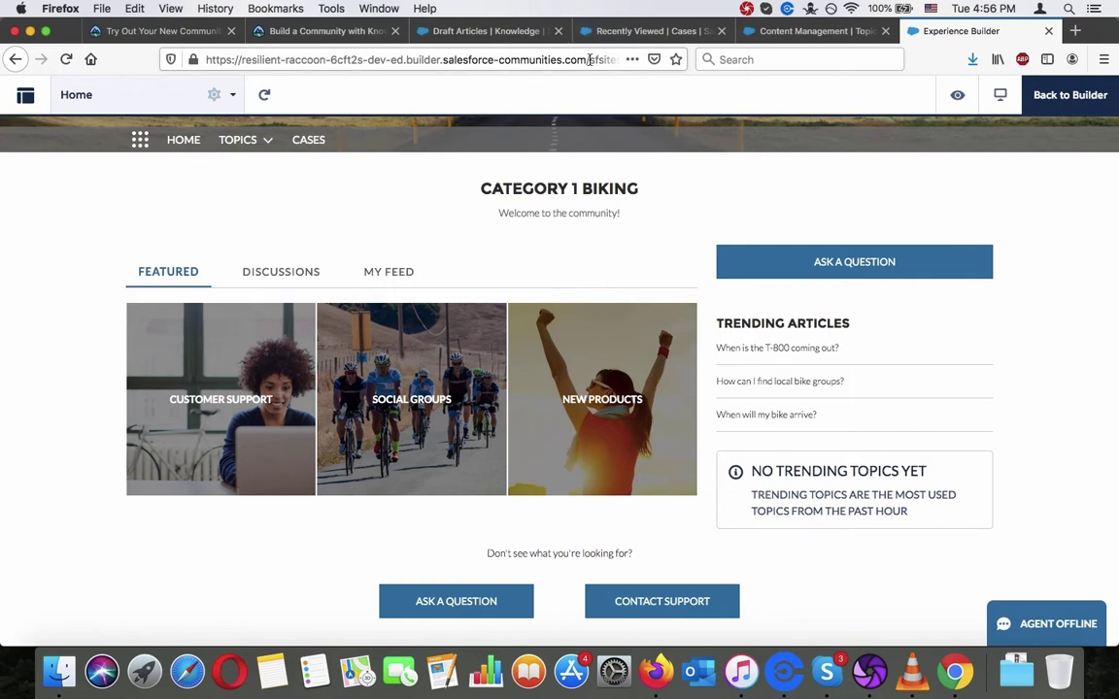
# Delete the builder path after .com/ in the address and load the base community URL.
pyautogui.moveTo(587, 60); pyautogui.dragTo(626, 146)
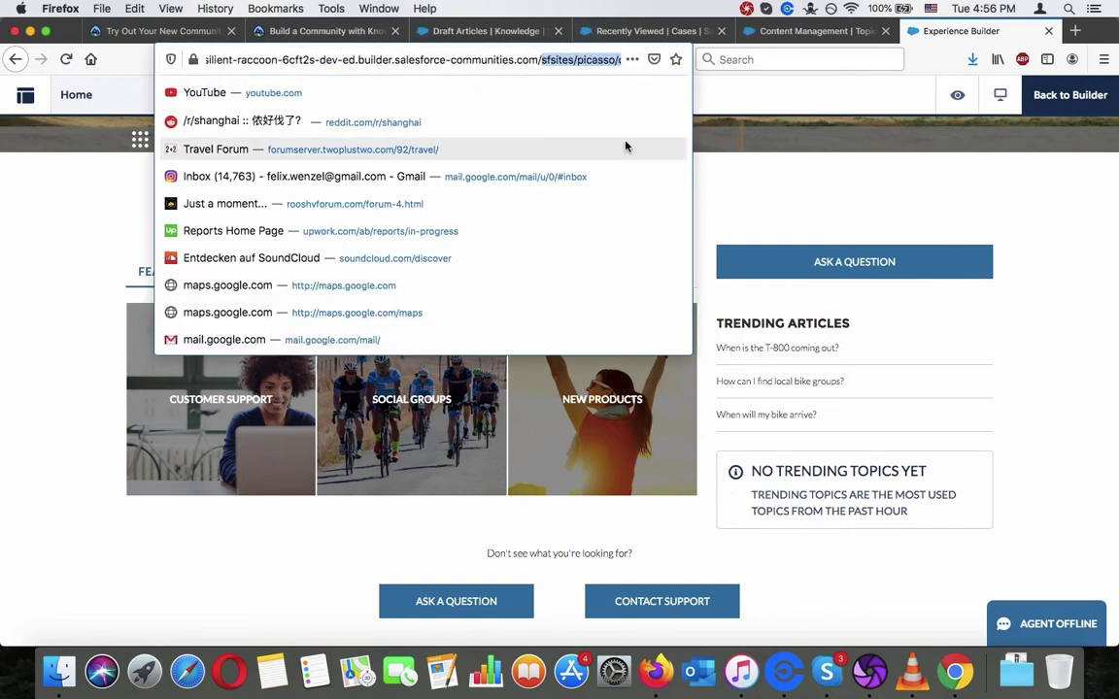
pyautogui.click(539, 59)
pyautogui.moveTo(539, 59); pyautogui.dragTo(710, 167)
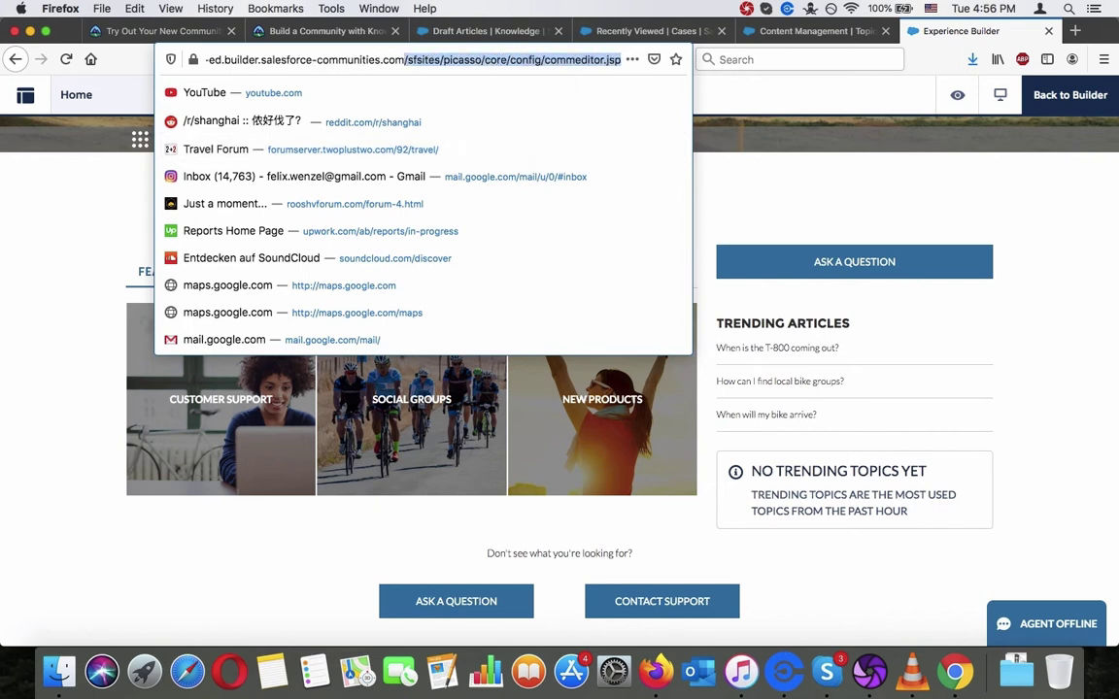
pyautogui.press('BackSpace')
pyautogui.press('Return')
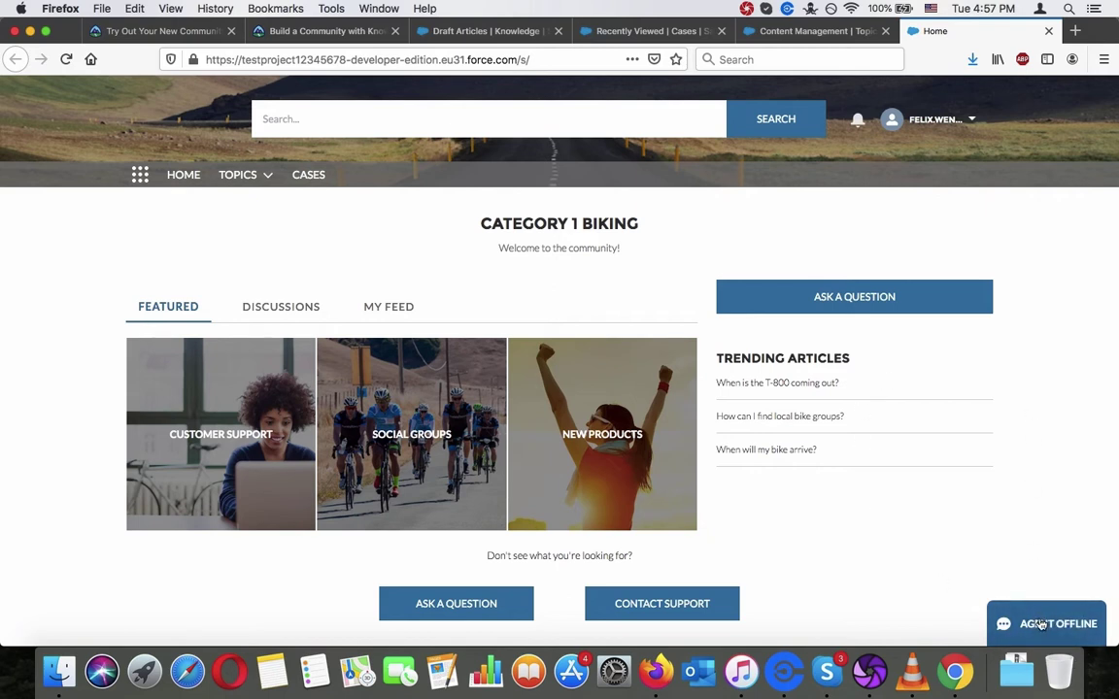
# Reload the community home page and check its Agent Offline chat widget against the Trailhead steps.
pyautogui.scroll(-1, 934, 534)
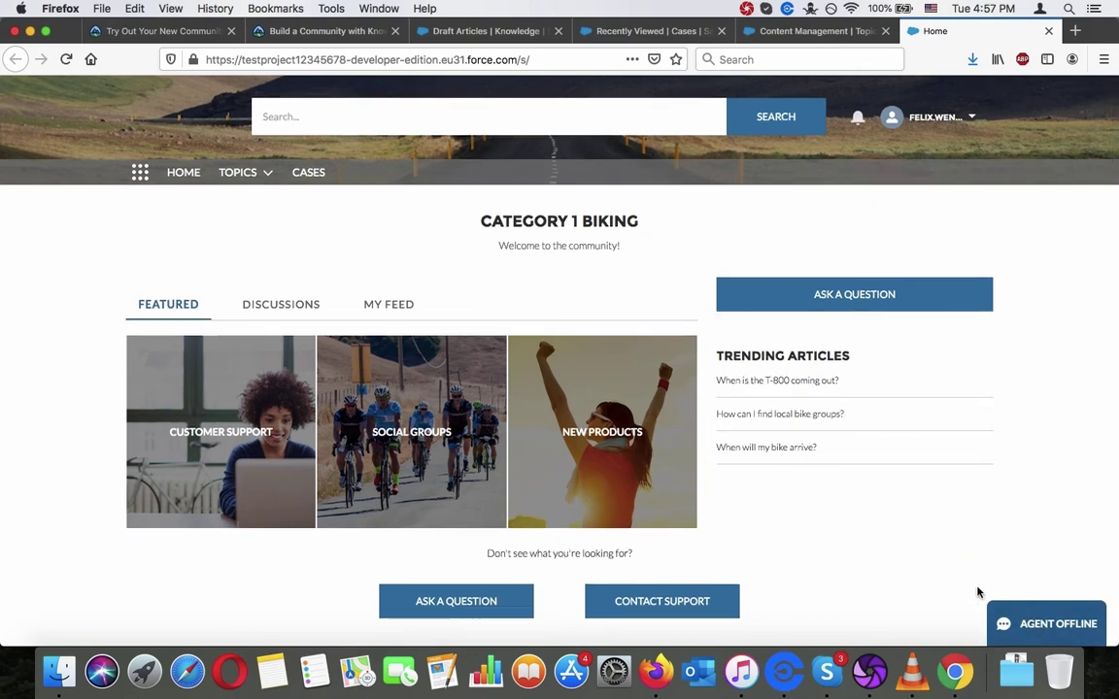
pyautogui.click(66, 61)
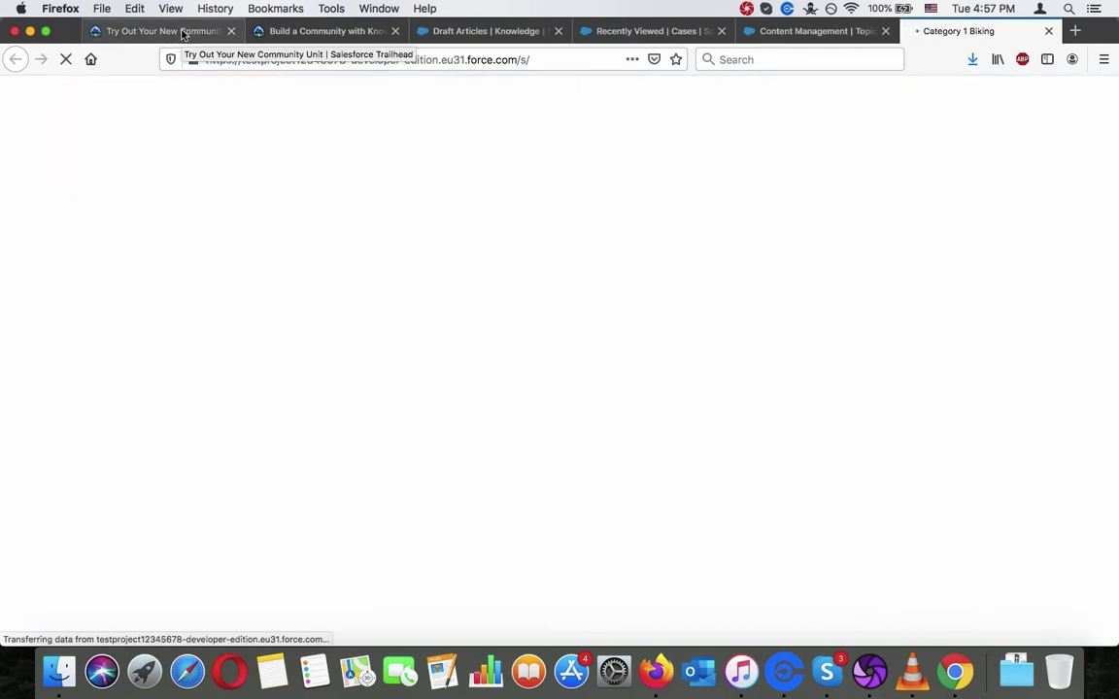
pyautogui.click(183, 32)
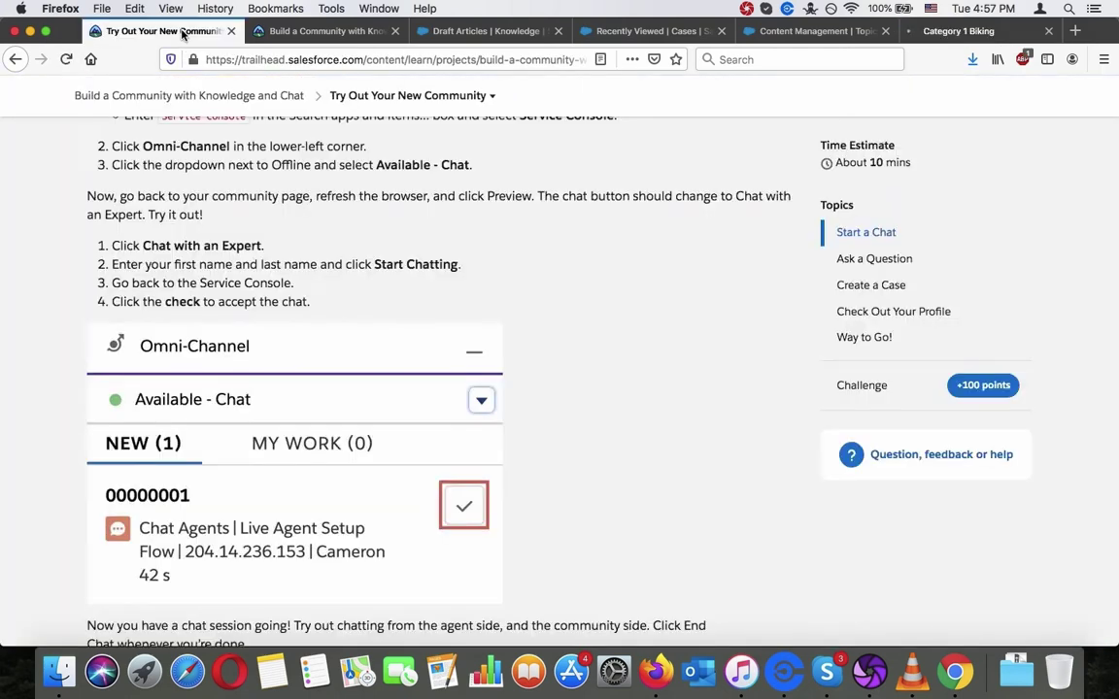
pyautogui.click(932, 30)
pyautogui.scroll(-1, 981, 380)
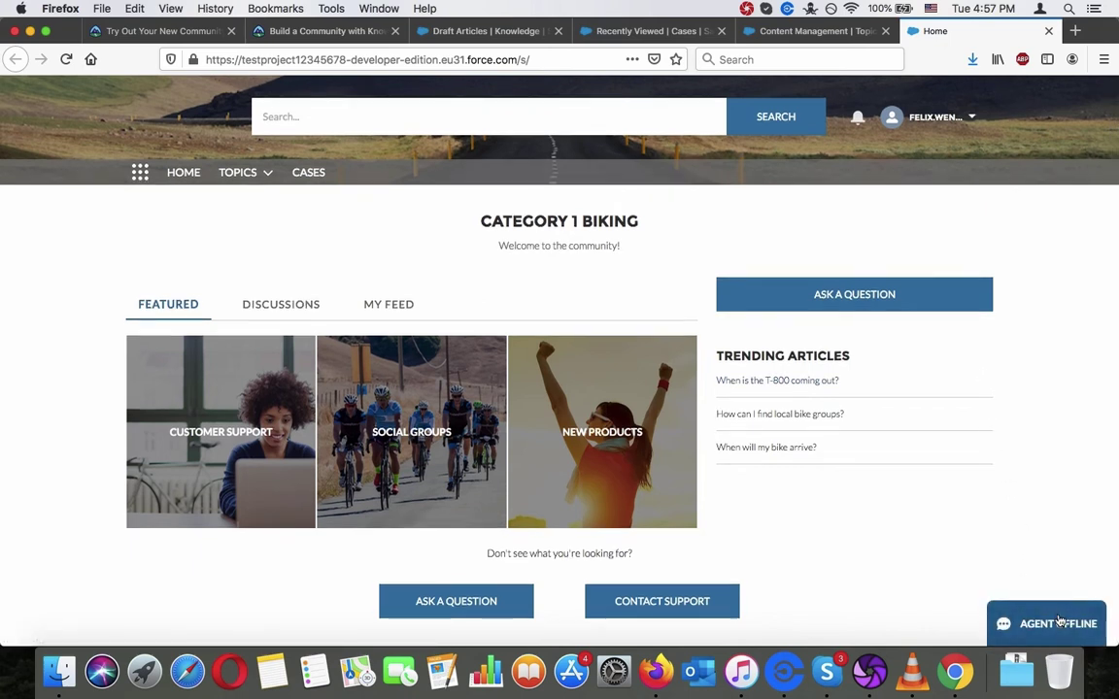
pyautogui.scroll(1, 999, 467)
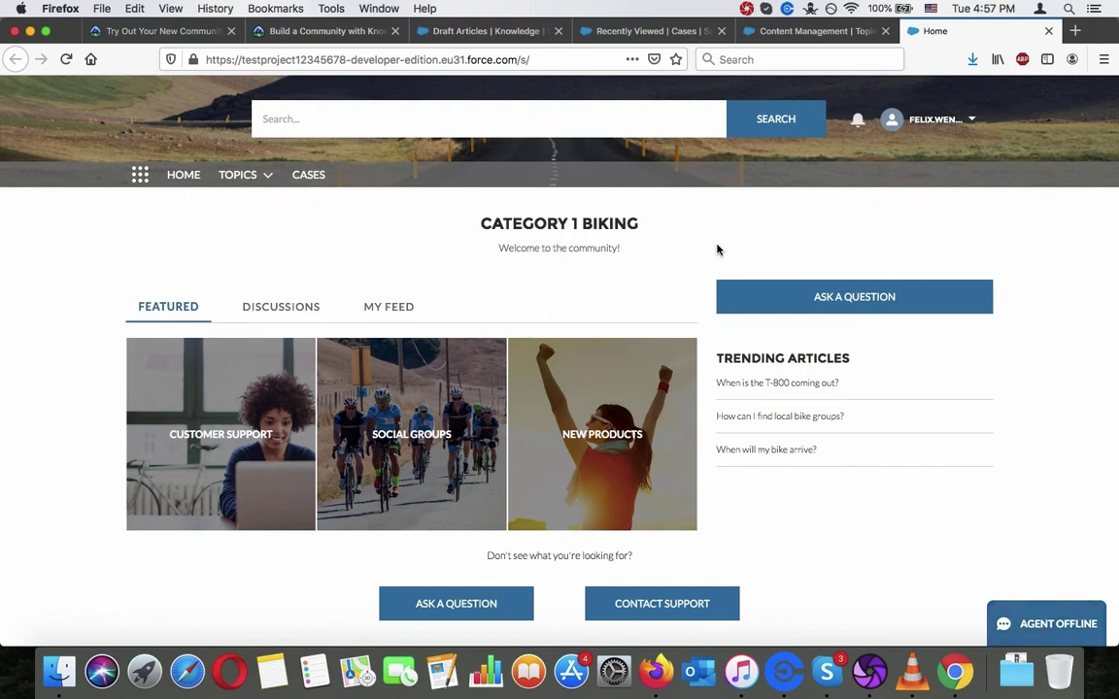
# Flip through the Draft Articles, Build a Community and recently viewed cases tabs.
pyautogui.click(480, 30)
pyautogui.click(320, 30)
pyautogui.click(497, 32)
pyautogui.click(616, 32)
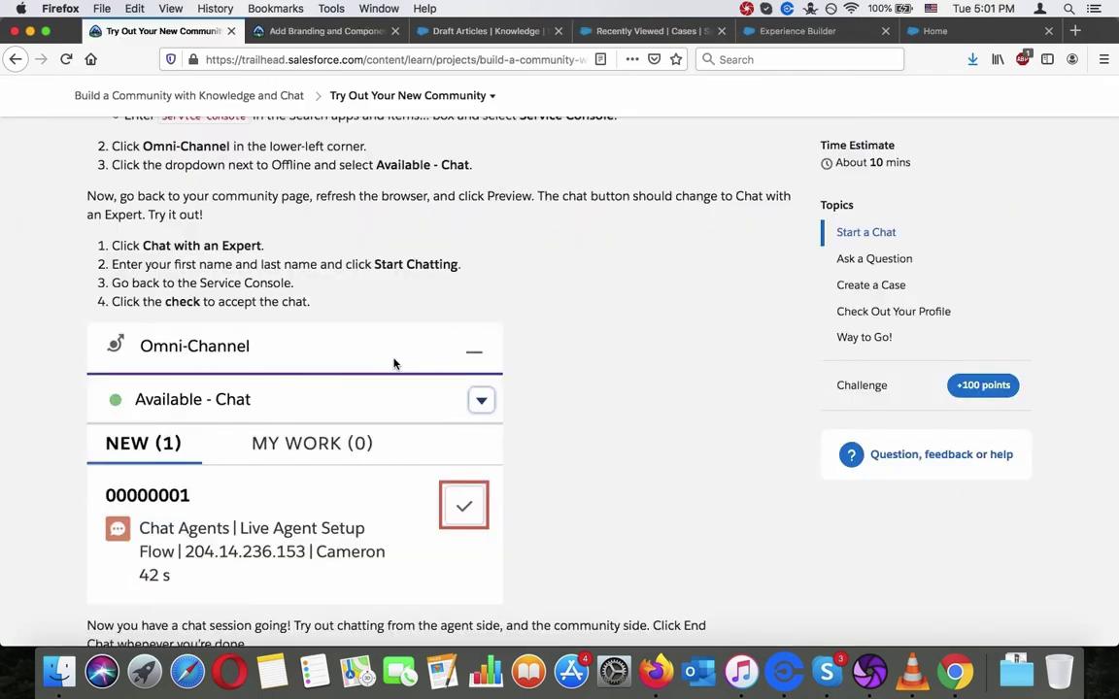
# Read the Trailhead Ask a Question steps, then switch to the community home page.
pyautogui.scroll(-6, 393, 364)
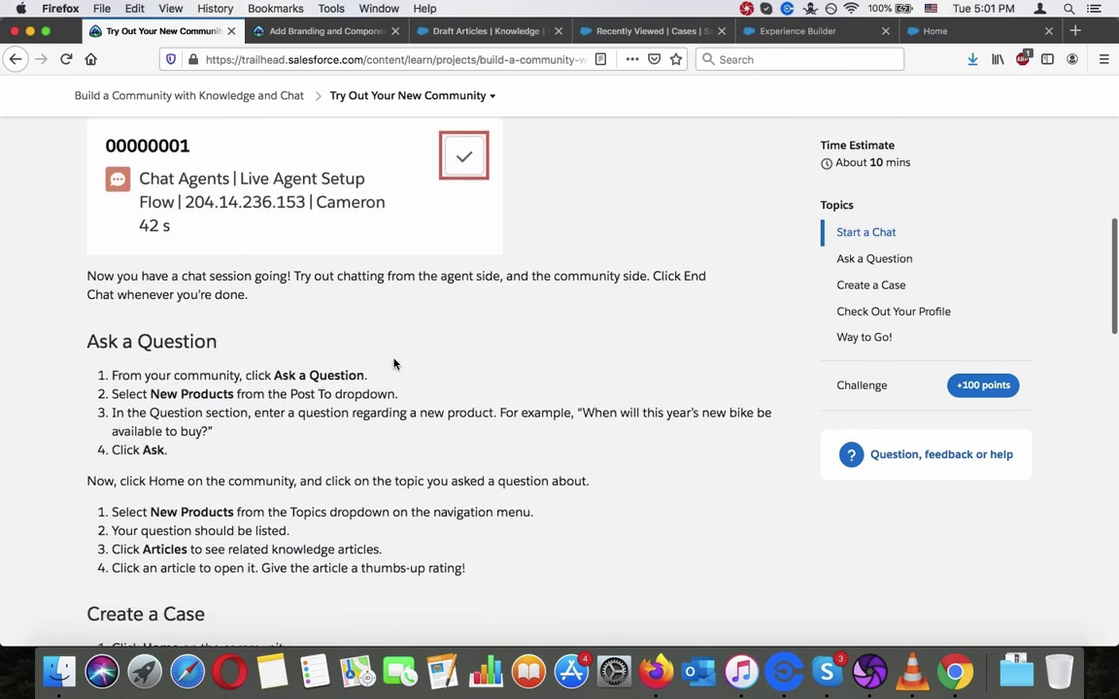
pyautogui.scroll(7, 394, 364)
pyautogui.scroll(-2, 393, 364)
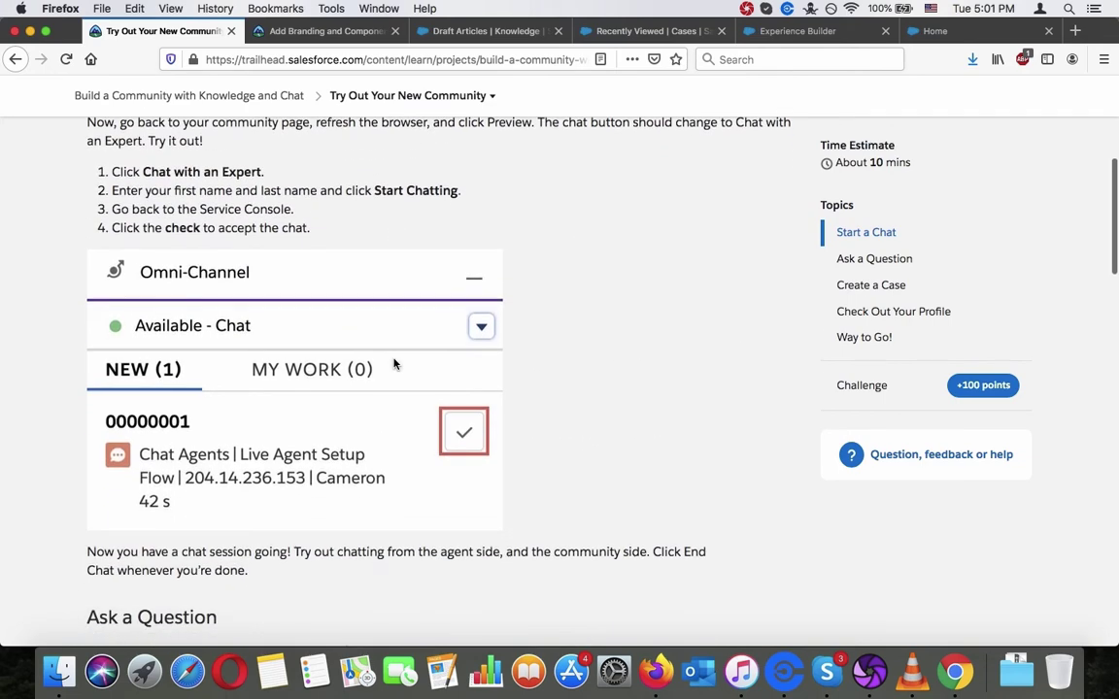
pyautogui.scroll(-5, 393, 365)
pyautogui.scroll(-4, 393, 364)
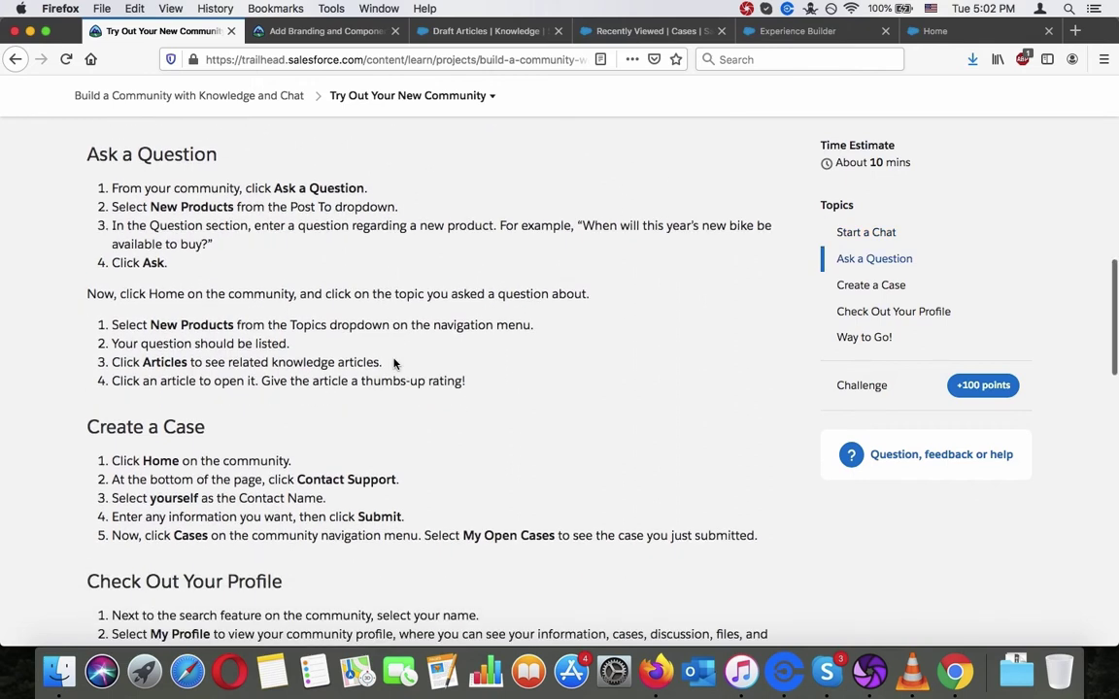
pyautogui.click(927, 31)
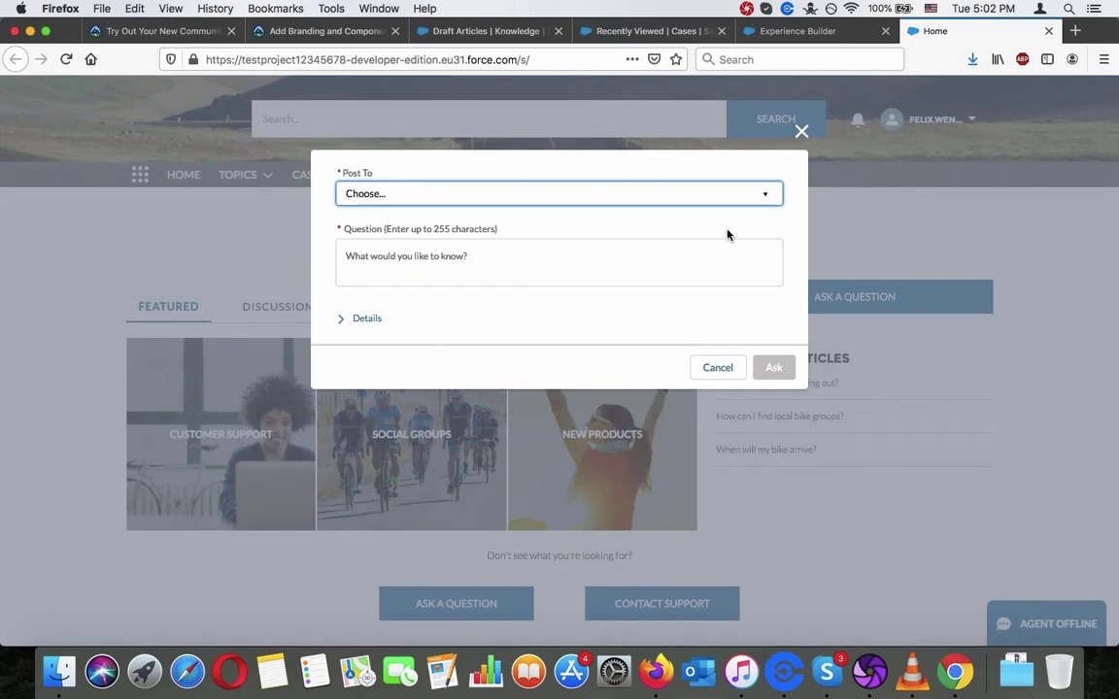
# Pick New Products as the Post To topic and copy the example question from Trailhead.
pyautogui.click(625, 197)
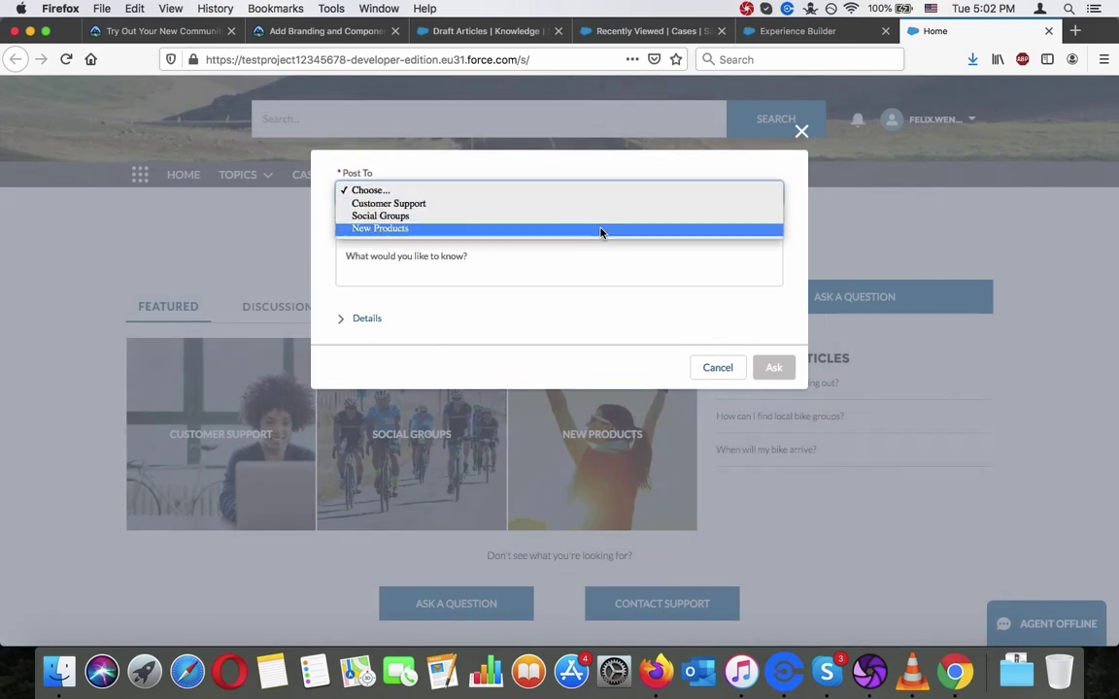
pyautogui.click(602, 230)
pyautogui.click(160, 31)
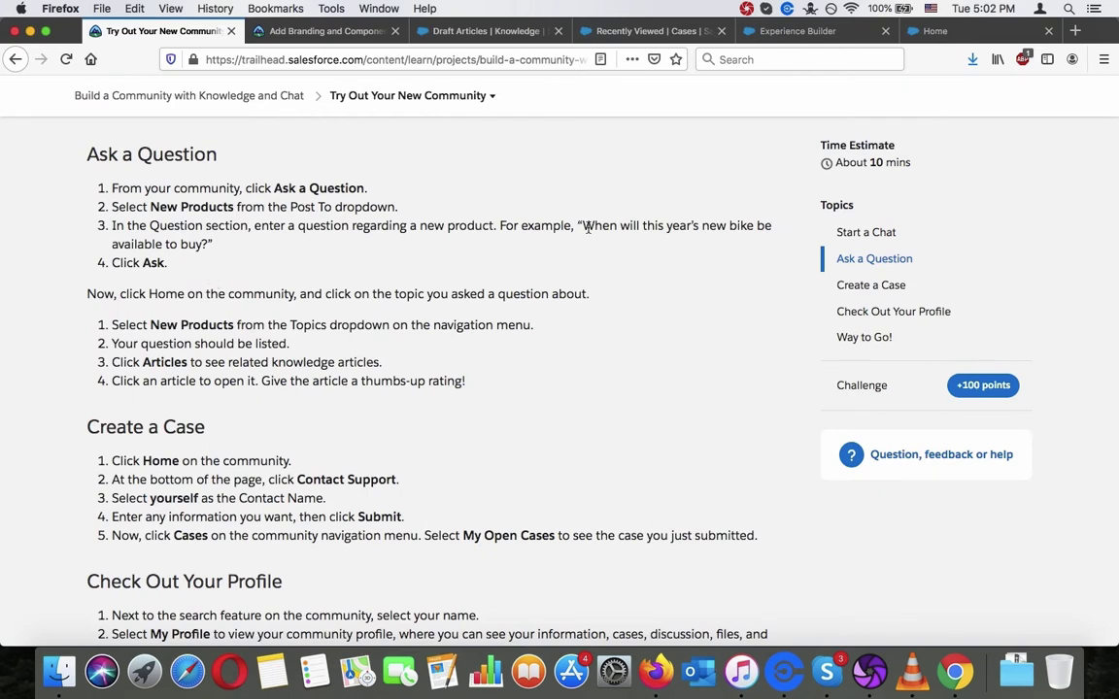
pyautogui.moveTo(579, 227); pyautogui.dragTo(202, 241)
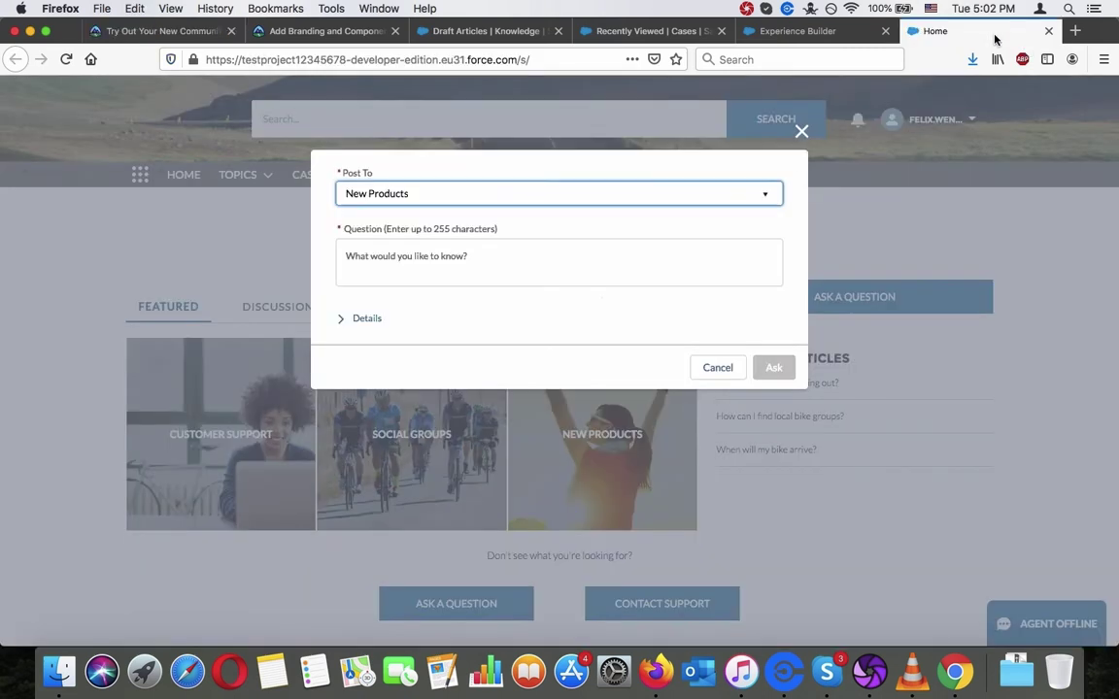
pyautogui.hotkey('ctrl', 'shift', 'Tab')
# Paste 'When will this year's new bike be available to buy?' into Question and submit it.
pyautogui.click(583, 256)
pyautogui.write("When will this year's new bike be available to buy?")
pyautogui.click(767, 367)
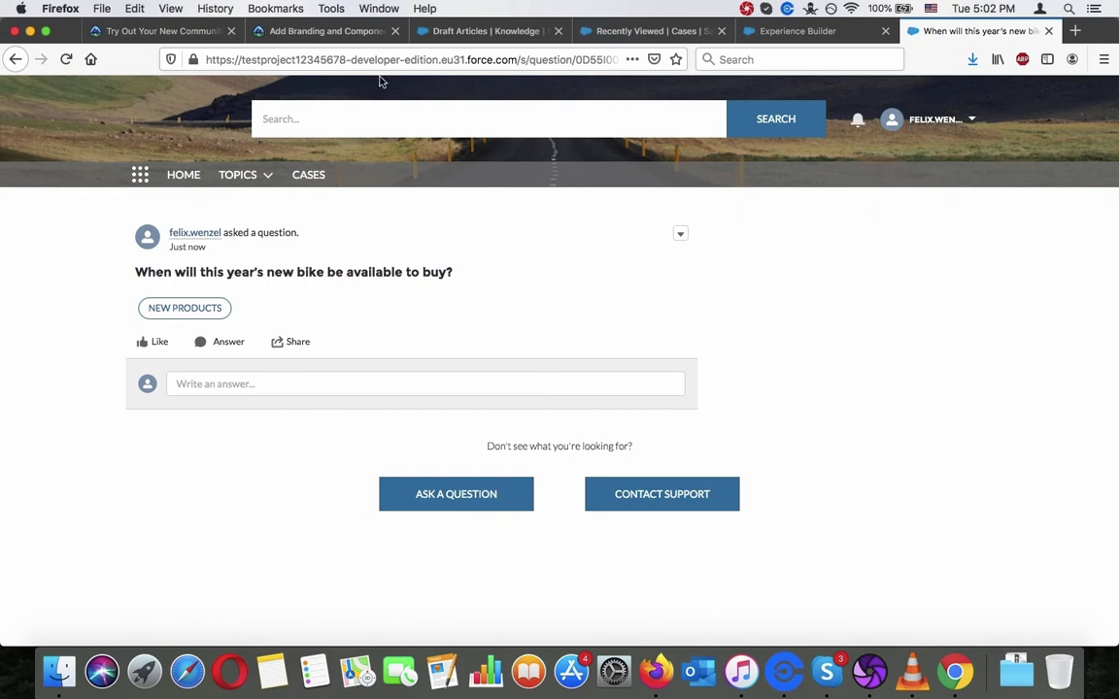
pyautogui.click(470, 32)
pyautogui.click(347, 32)
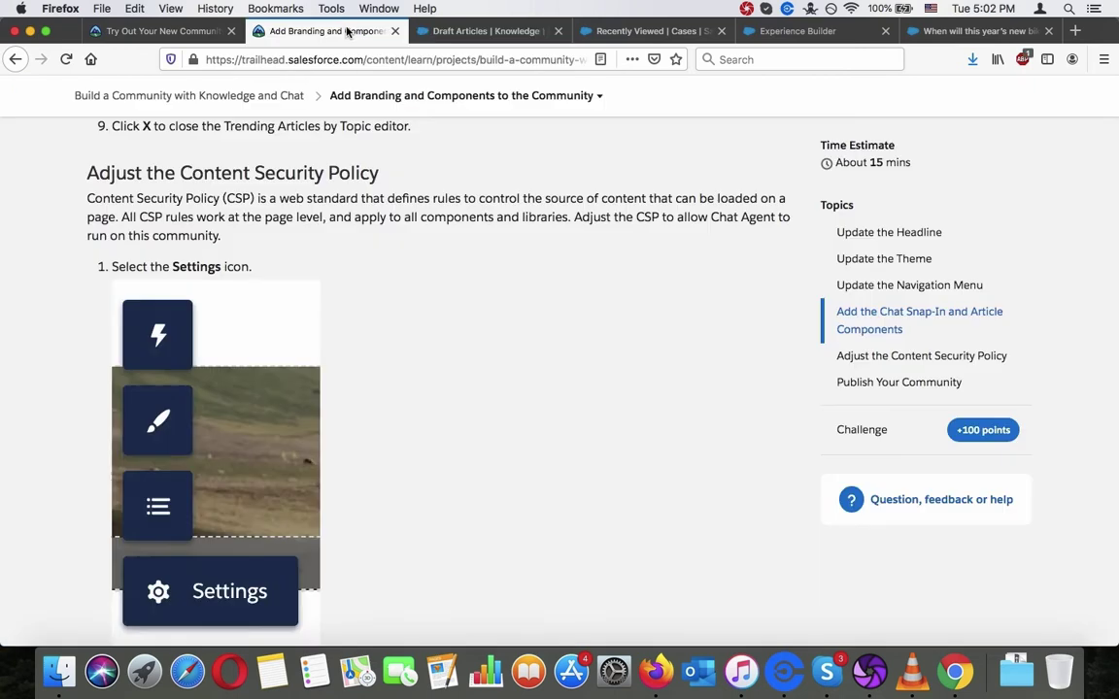
# Reload the Service Console cases page and set the Omni-Channel status to Available - Chat.
pyautogui.click(672, 31)
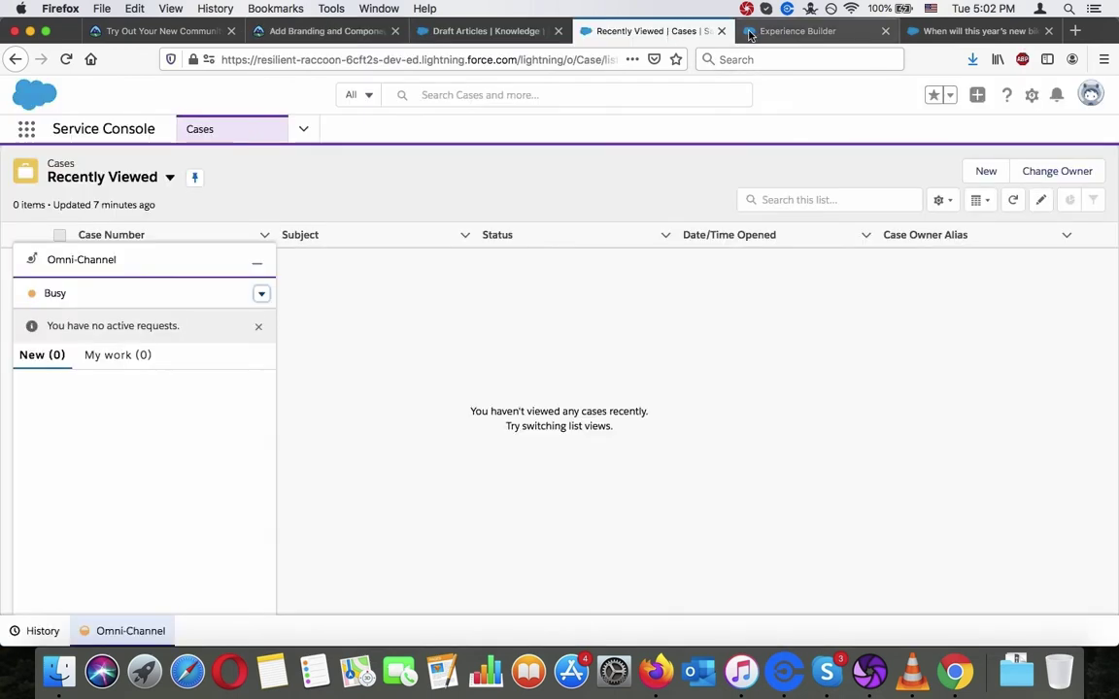
pyautogui.click(65, 59)
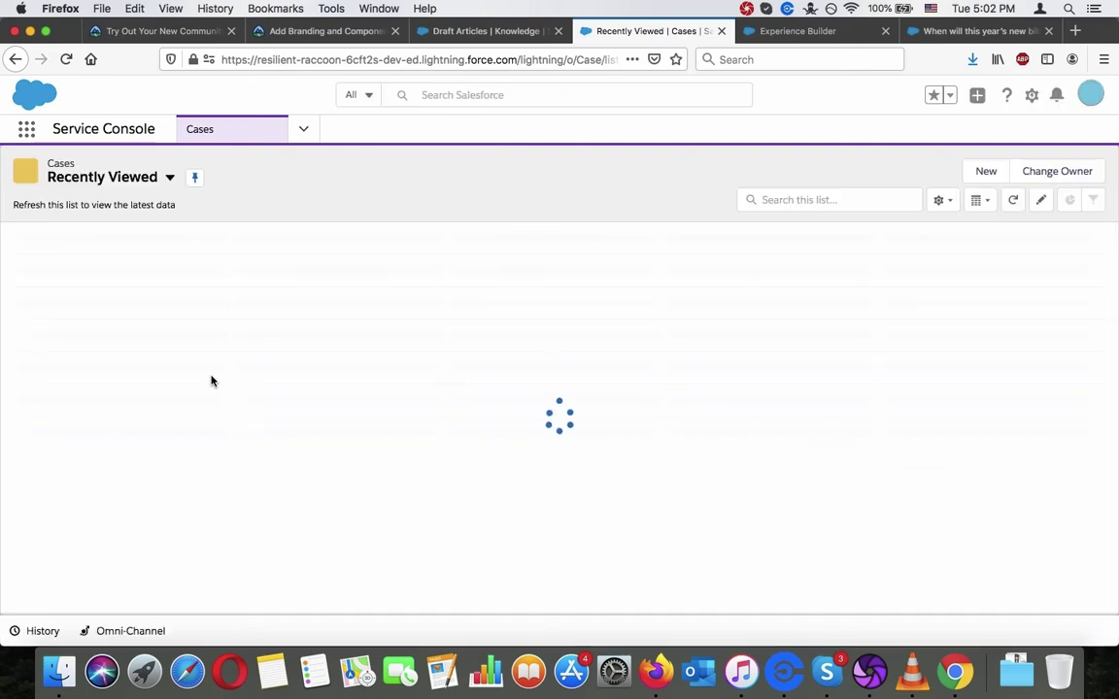
pyautogui.click(125, 630)
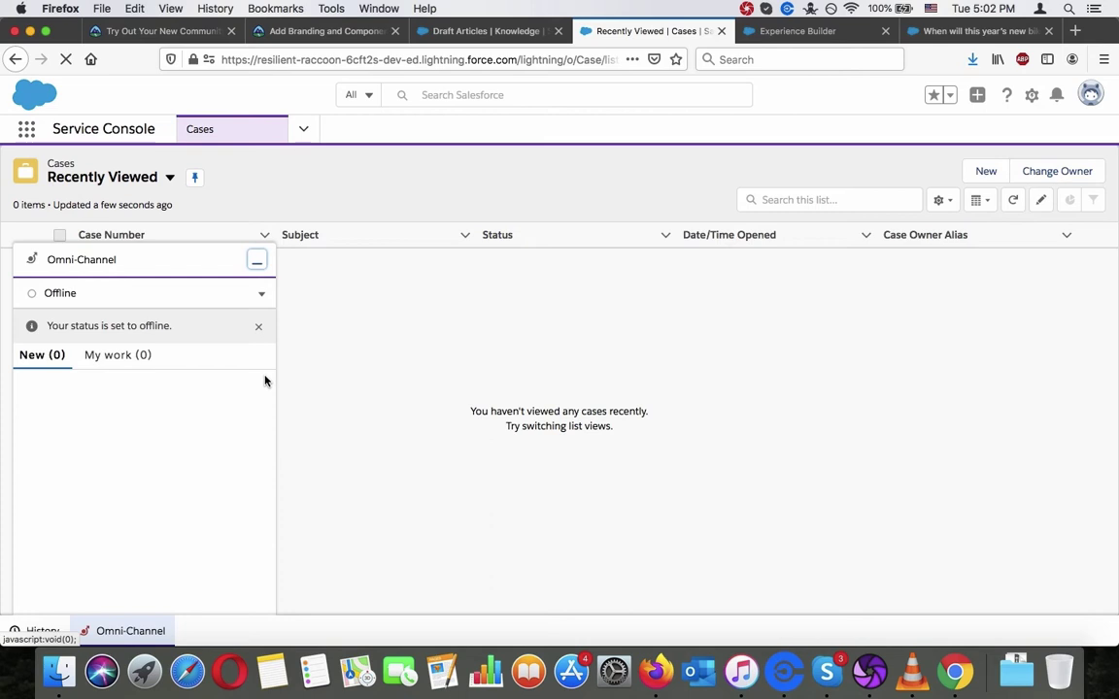
pyautogui.click(261, 296)
pyautogui.click(213, 323)
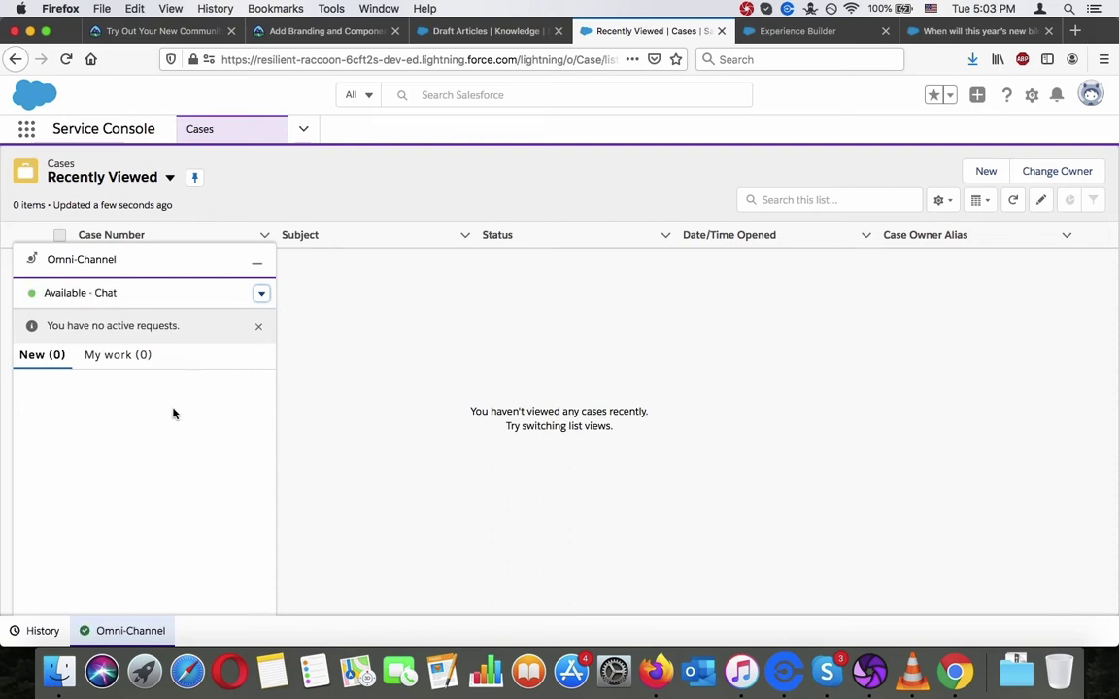
# Check My and New work requests, show All Open Cases, then return to the bike question.
pyautogui.click(123, 356)
pyautogui.click(39, 358)
pyautogui.click(165, 178)
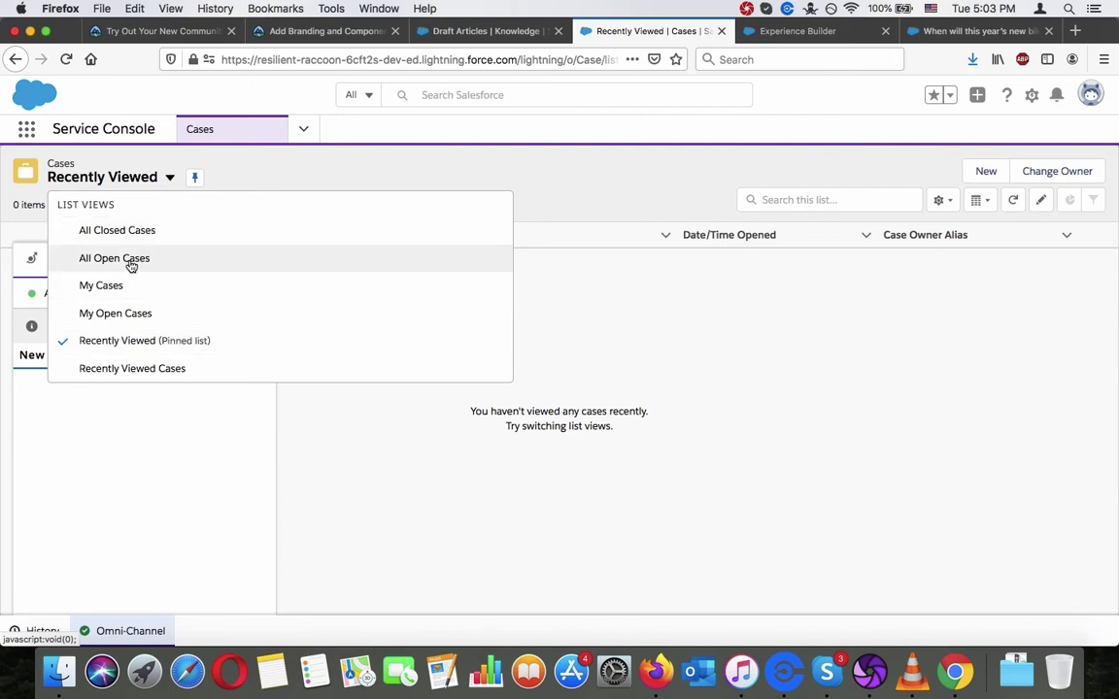
pyautogui.click(131, 260)
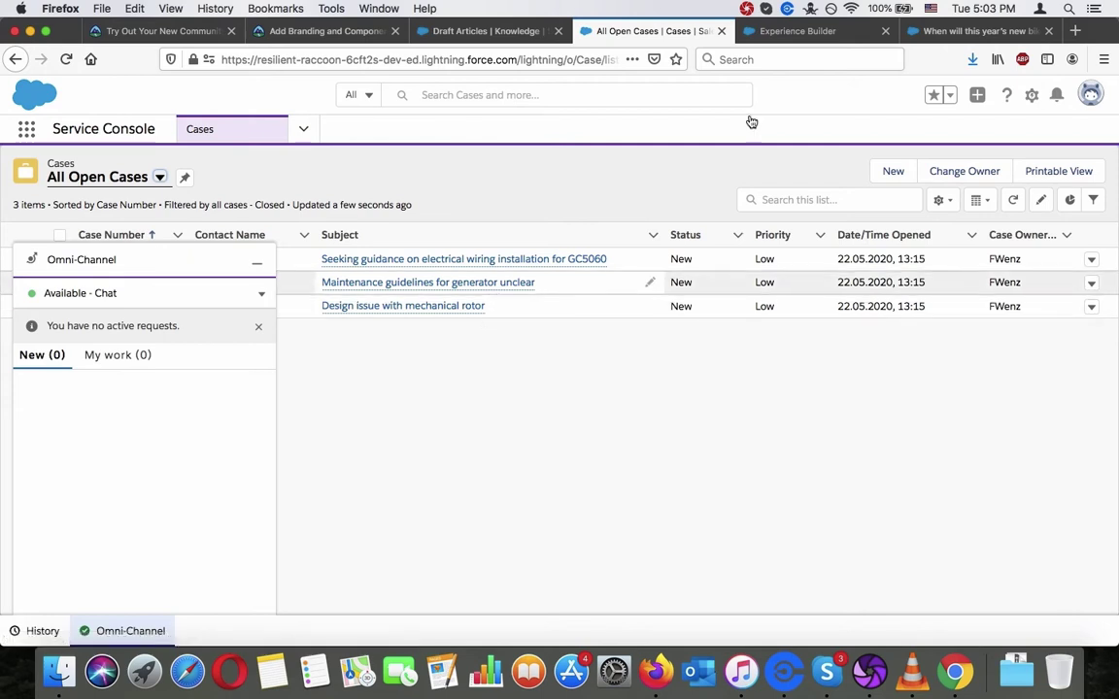
pyautogui.click(989, 35)
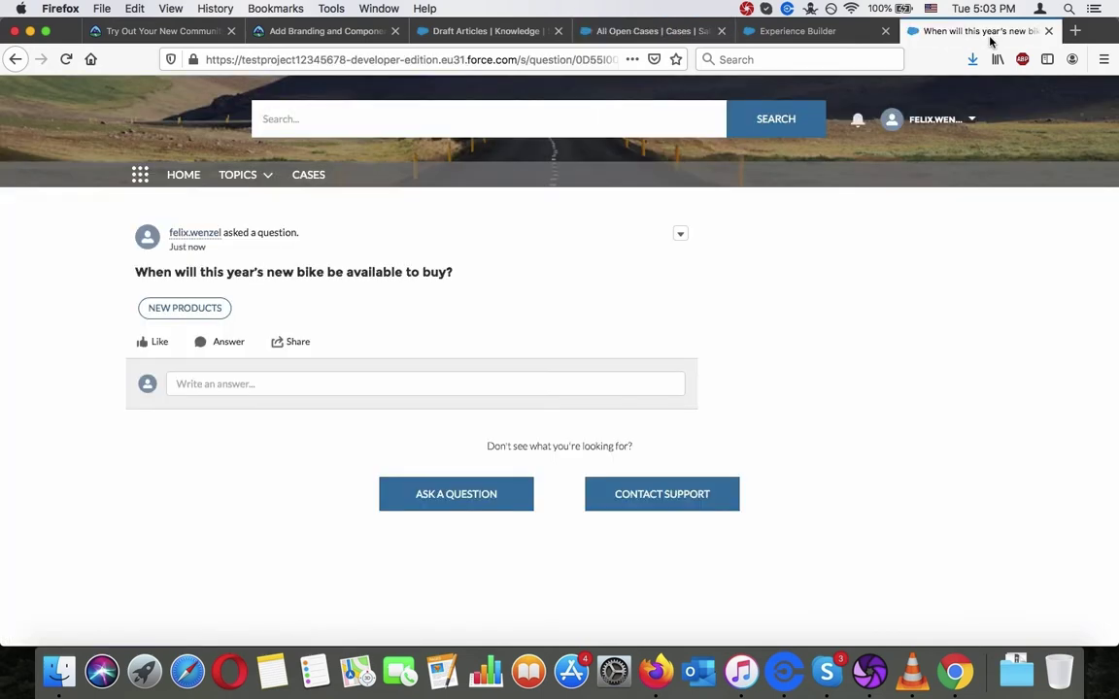
# Post 'Test' as an answer to the new bike question, then bring up the Draft Articles list.
pyautogui.click(550, 385)
pyautogui.write('Test')
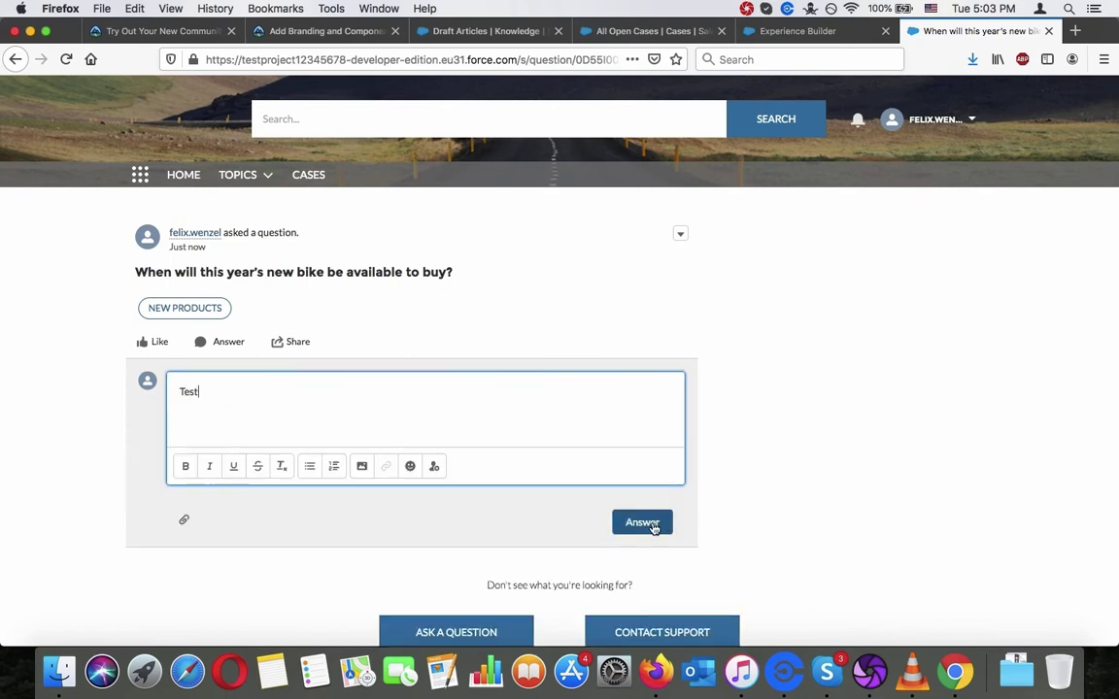
pyautogui.click(652, 525)
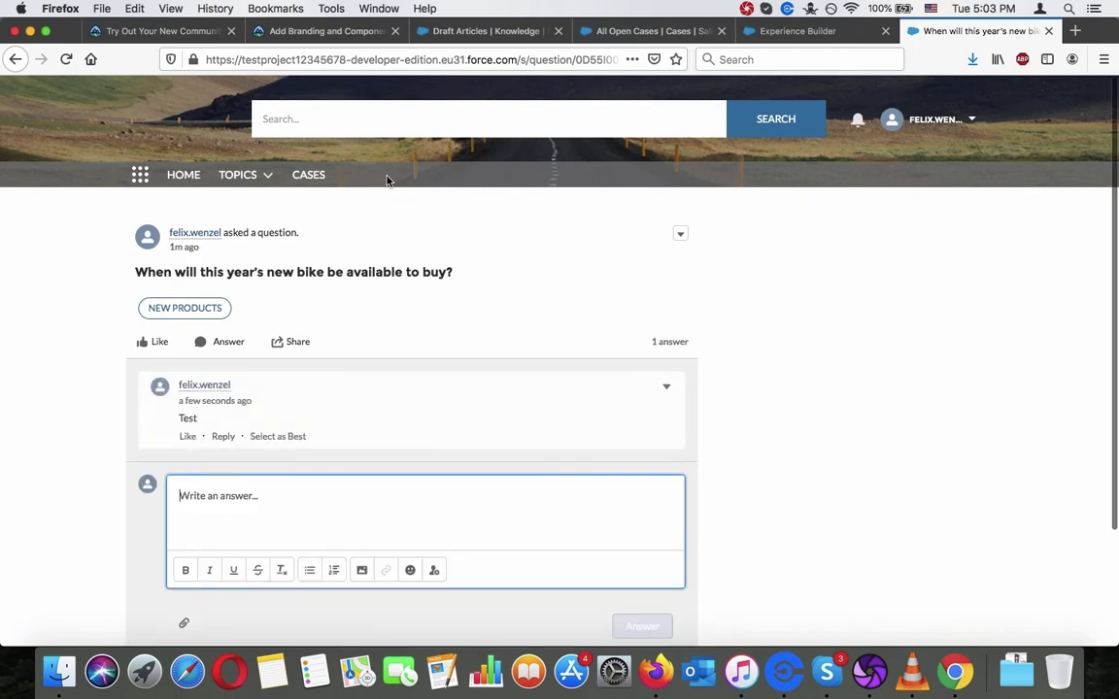
pyautogui.click(281, 33)
pyautogui.click(419, 31)
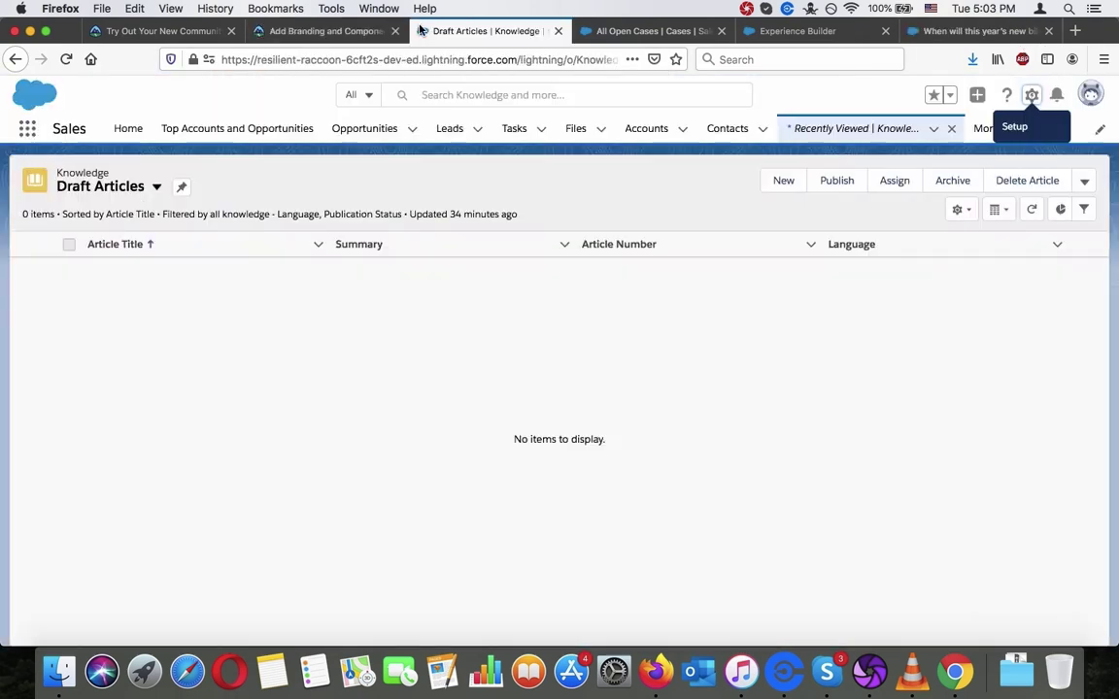
# Glance at All Open Cases, then return to the Trailhead 'Try Out Your New Community' steps.
pyautogui.click(649, 31)
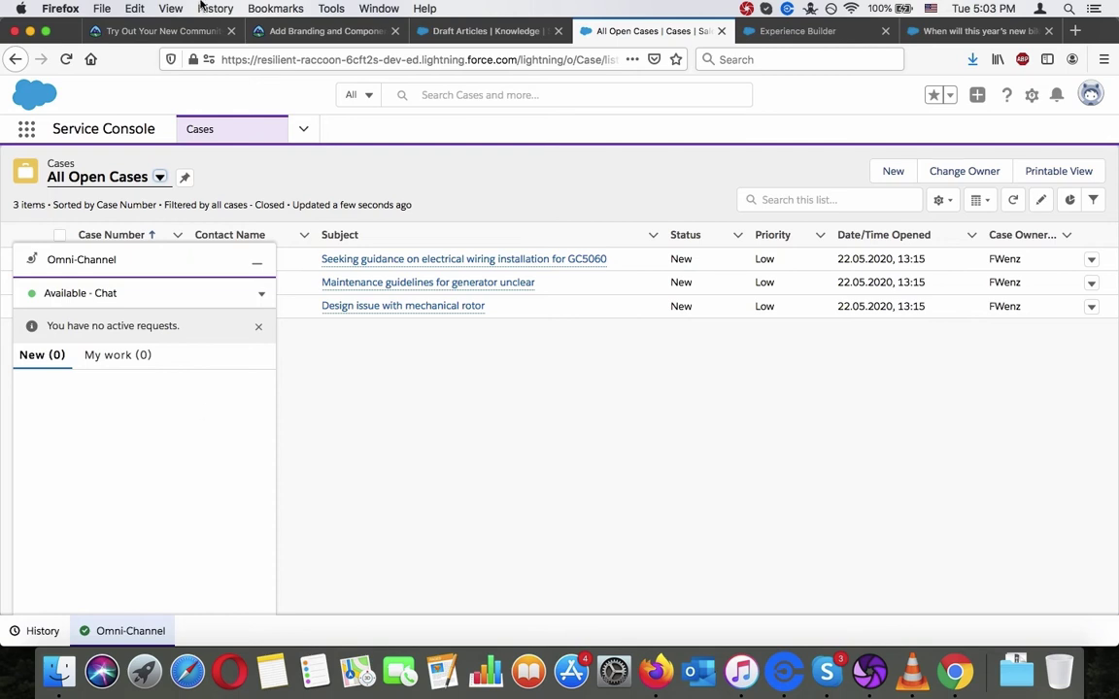
pyautogui.click(187, 31)
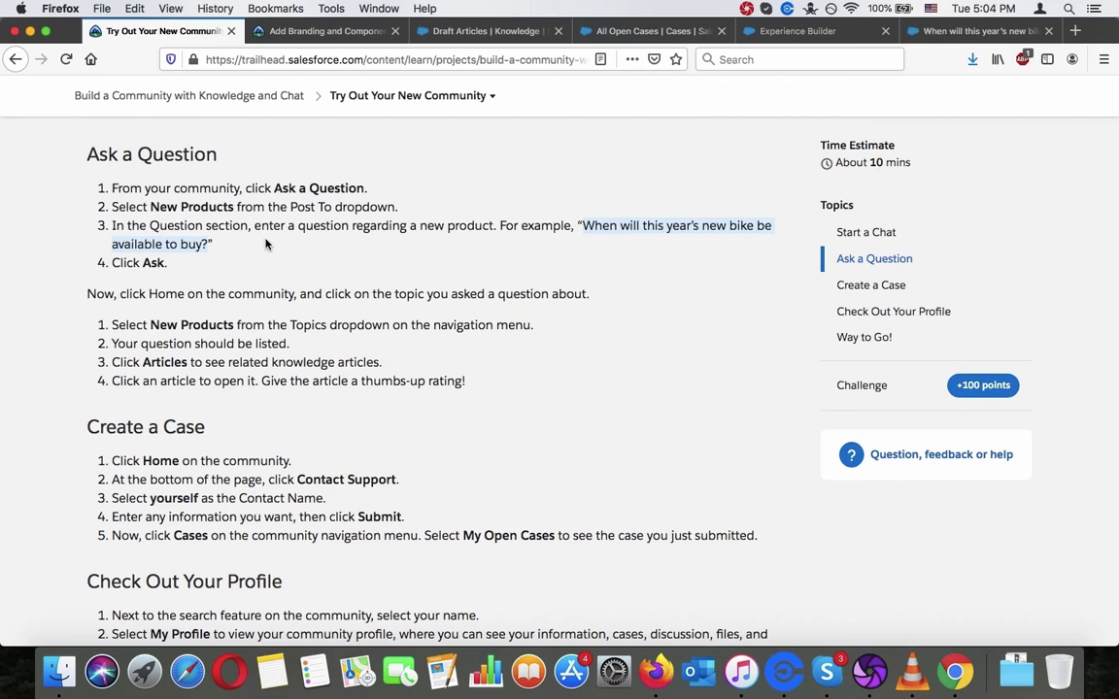
# Back in the community, browse Topics > New Products, then go to the home page.
pyautogui.click(983, 32)
pyautogui.click(786, 31)
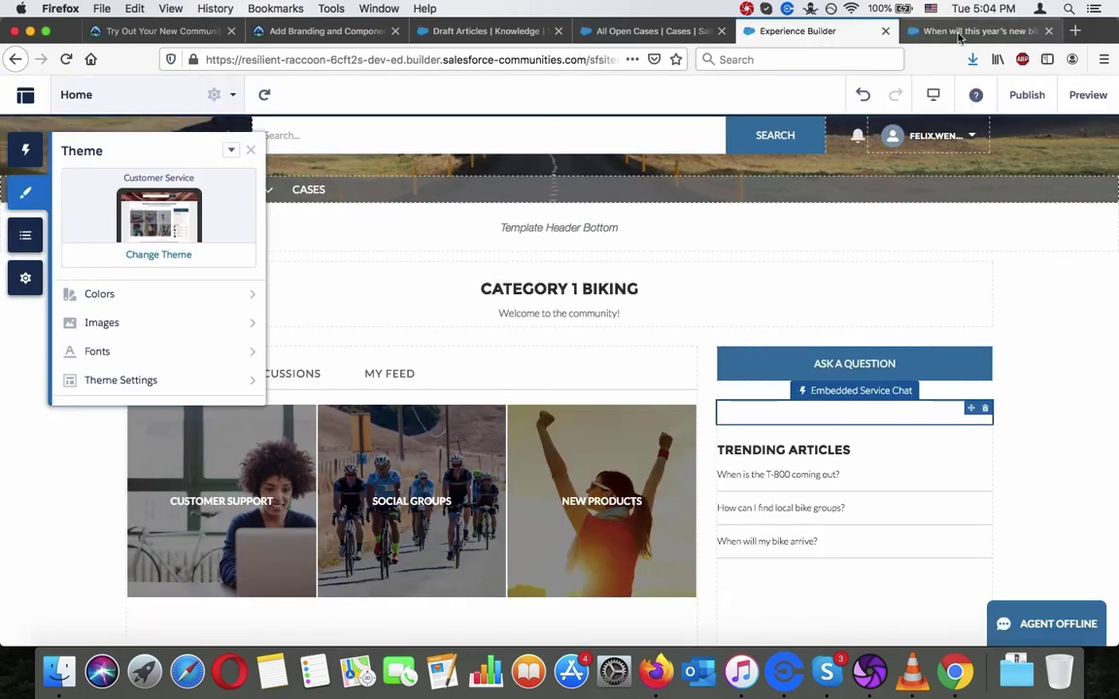
pyautogui.click(958, 32)
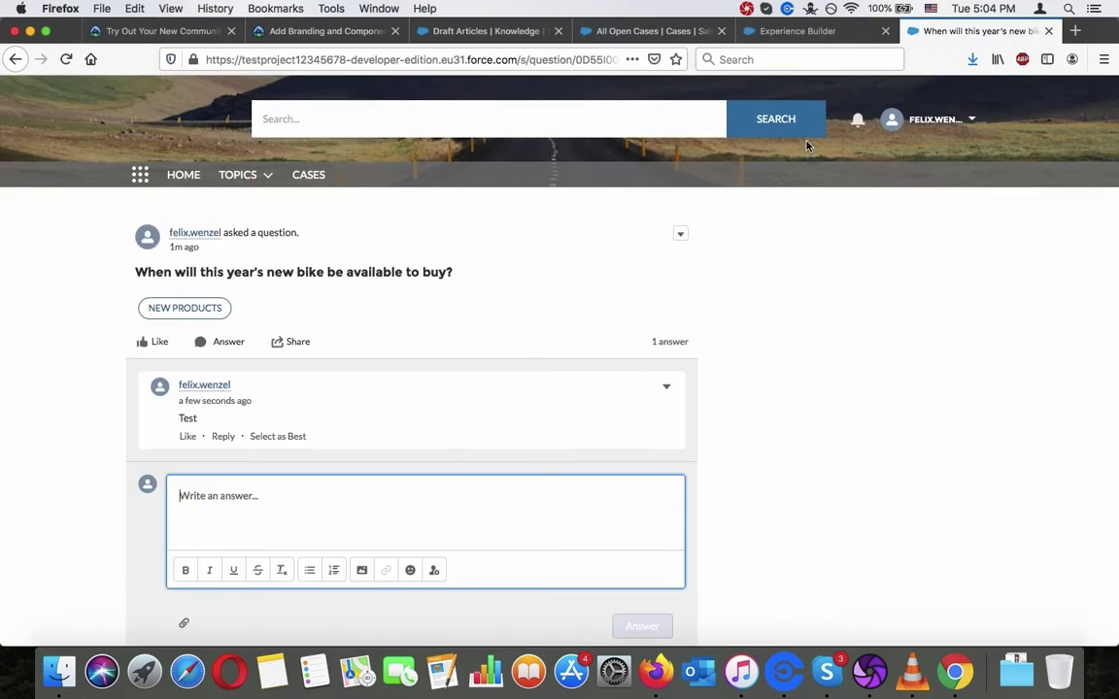
pyautogui.click(254, 175)
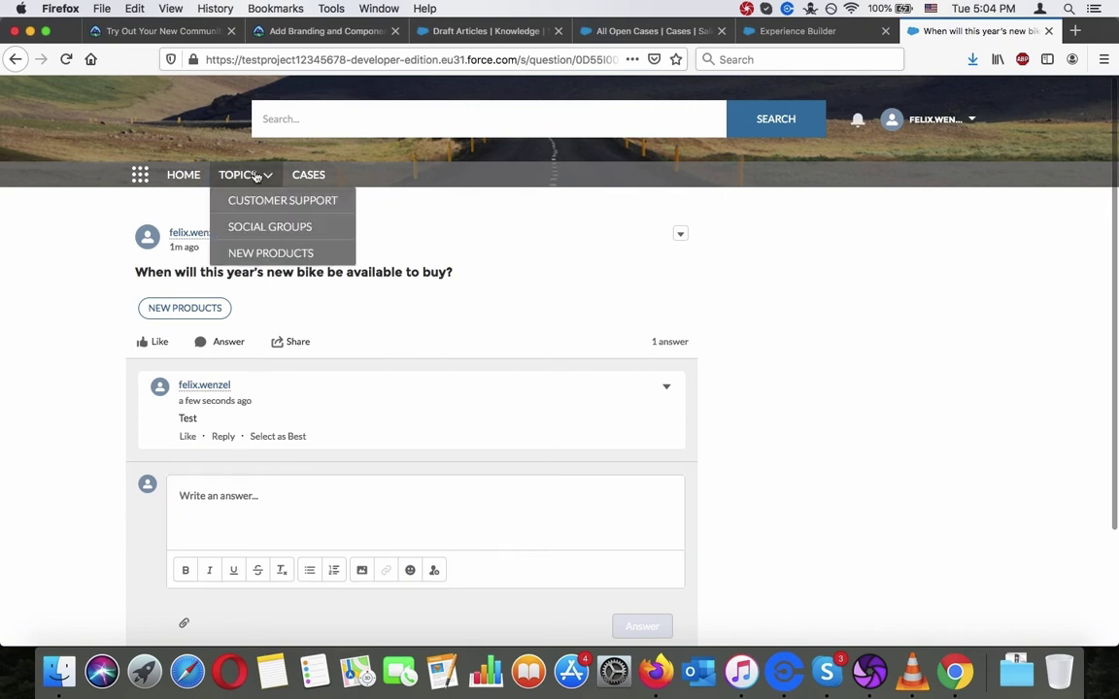
pyautogui.click(272, 253)
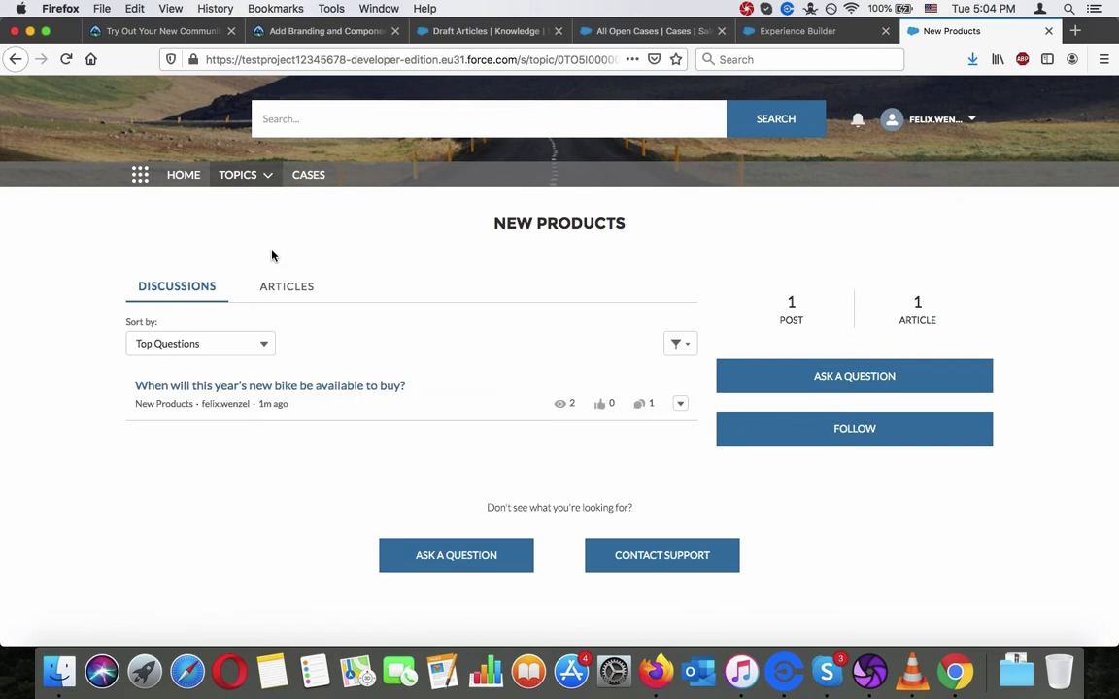
pyautogui.click(184, 178)
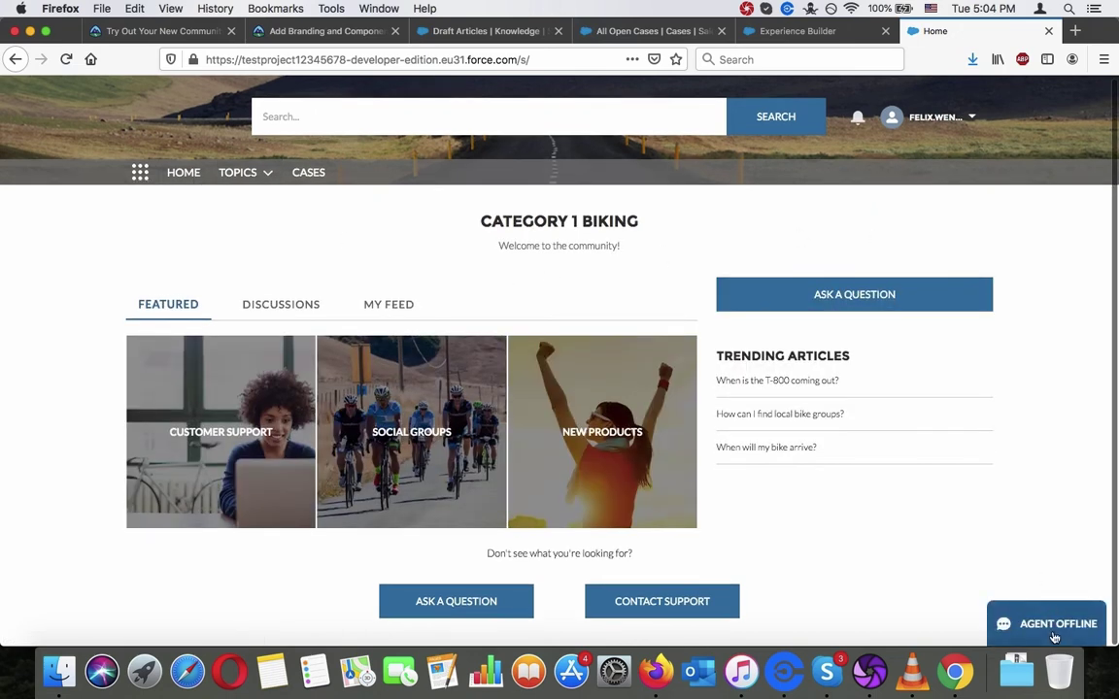
# Scroll the Trailhead instructions and highlight the line about articles.
pyautogui.click(160, 30)
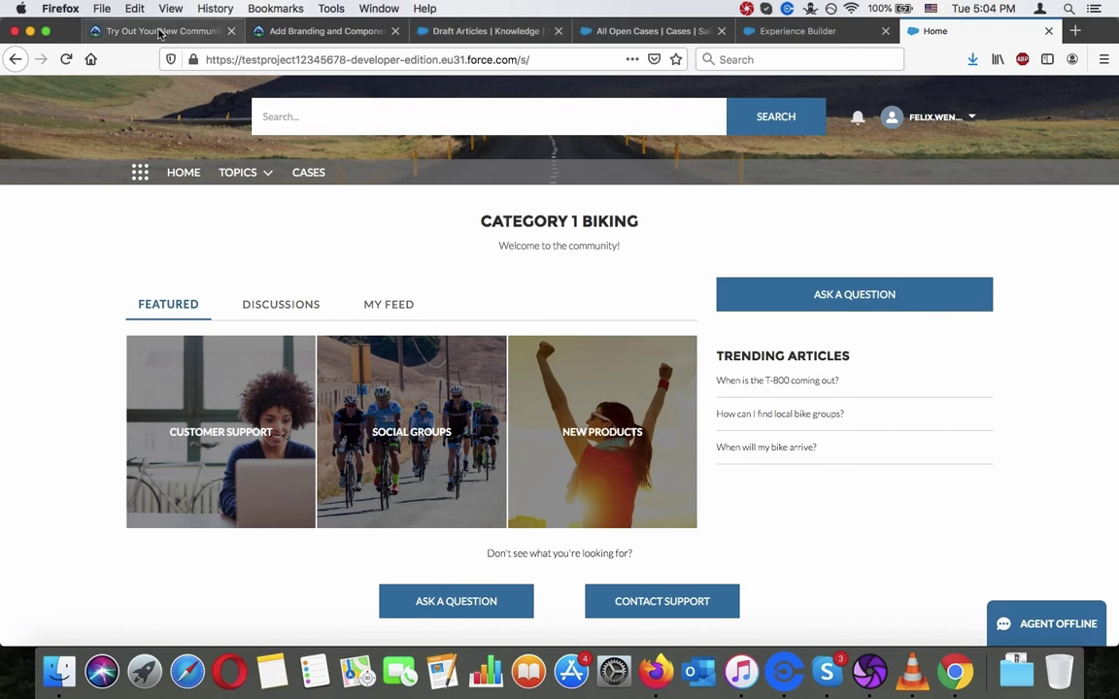
pyautogui.scroll(-3, 329, 254)
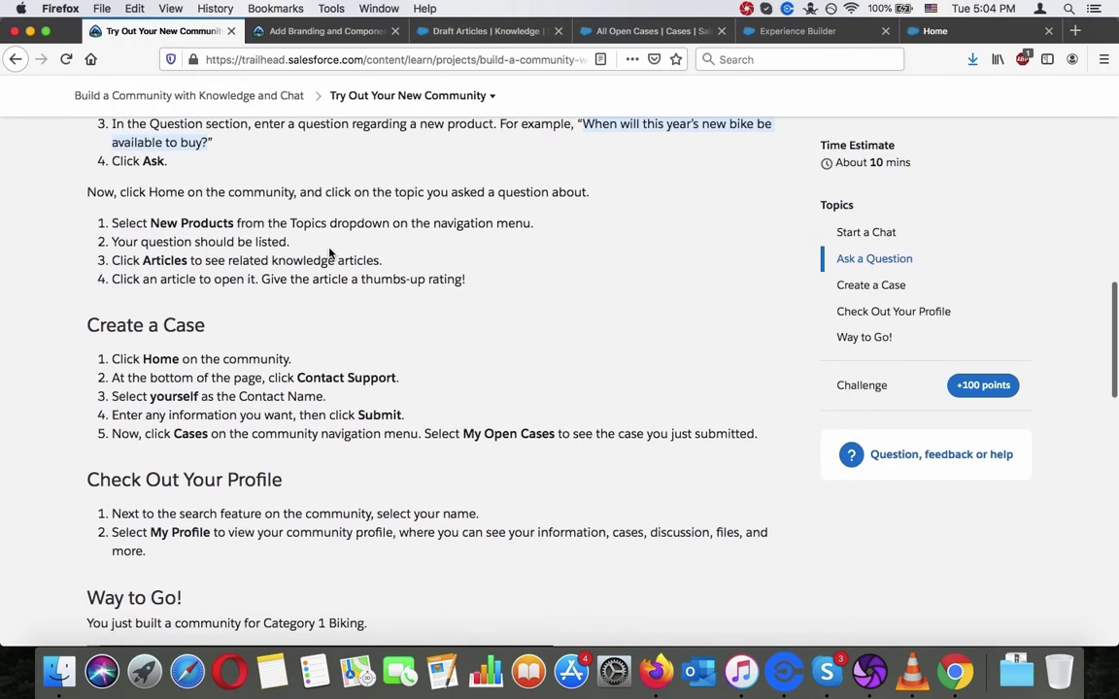
pyautogui.tripleClick(330, 255)
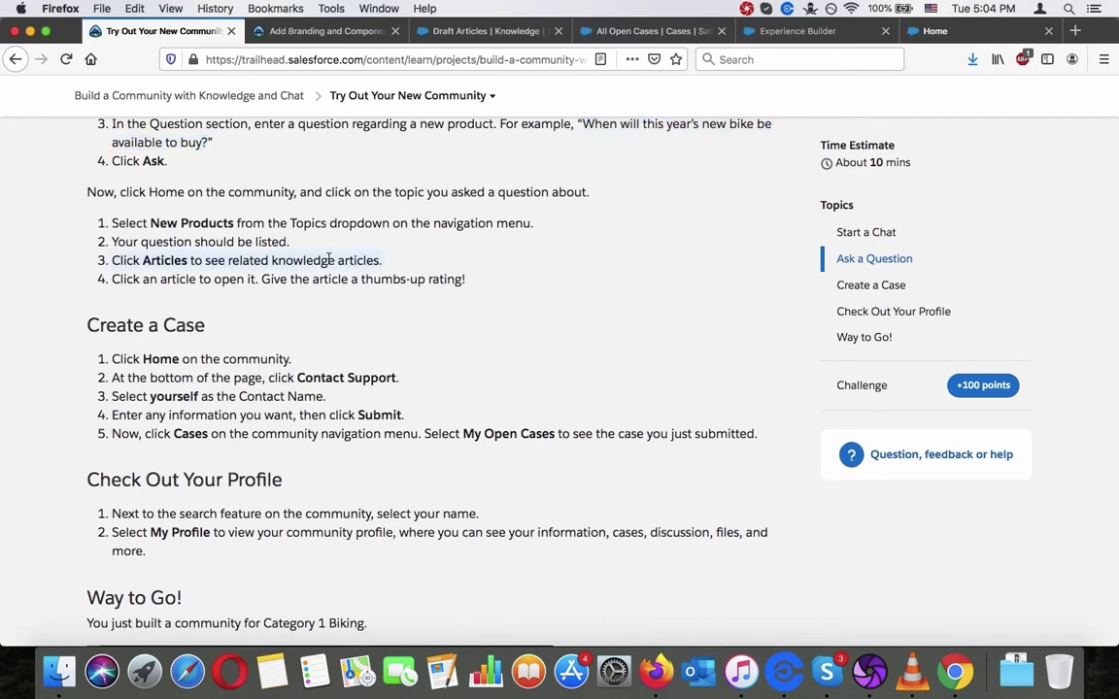
# Reopen Topics > New Products, view its Articles and Discussions, and open the new bike question.
pyautogui.click(787, 30)
pyautogui.click(937, 30)
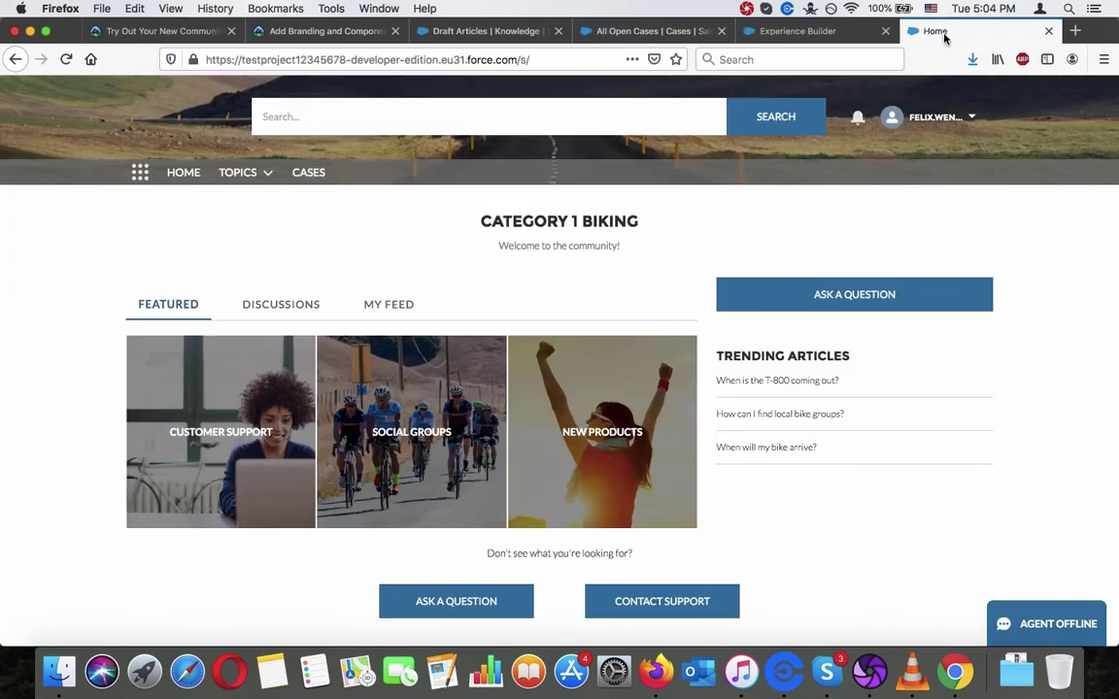
pyautogui.click(238, 173)
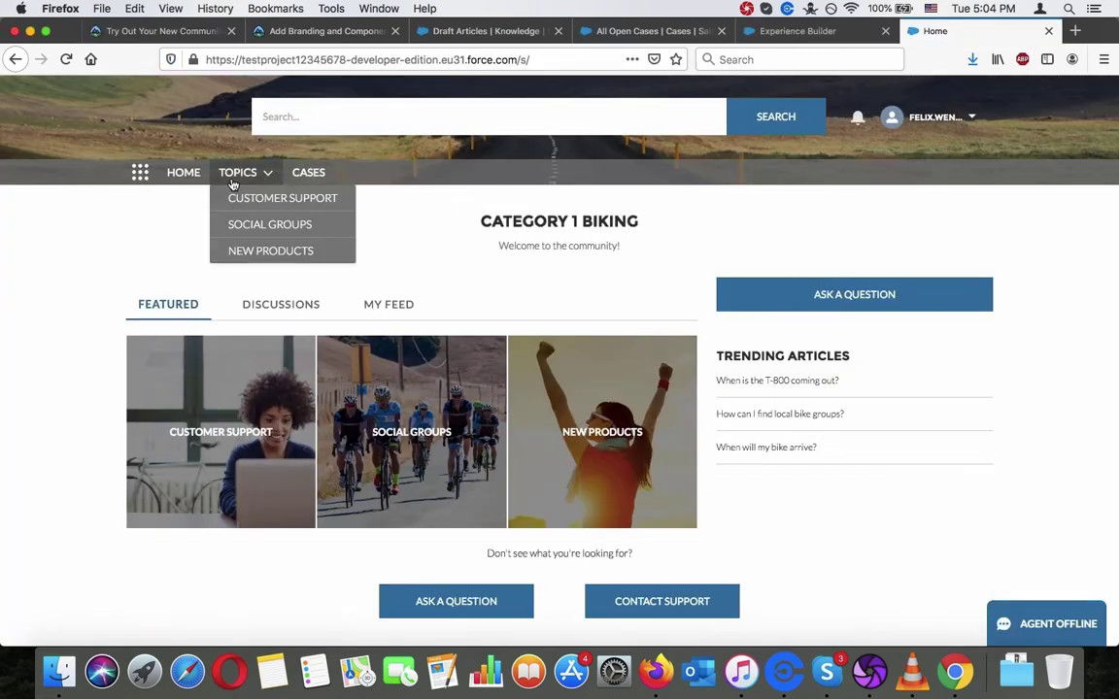
pyautogui.click(265, 252)
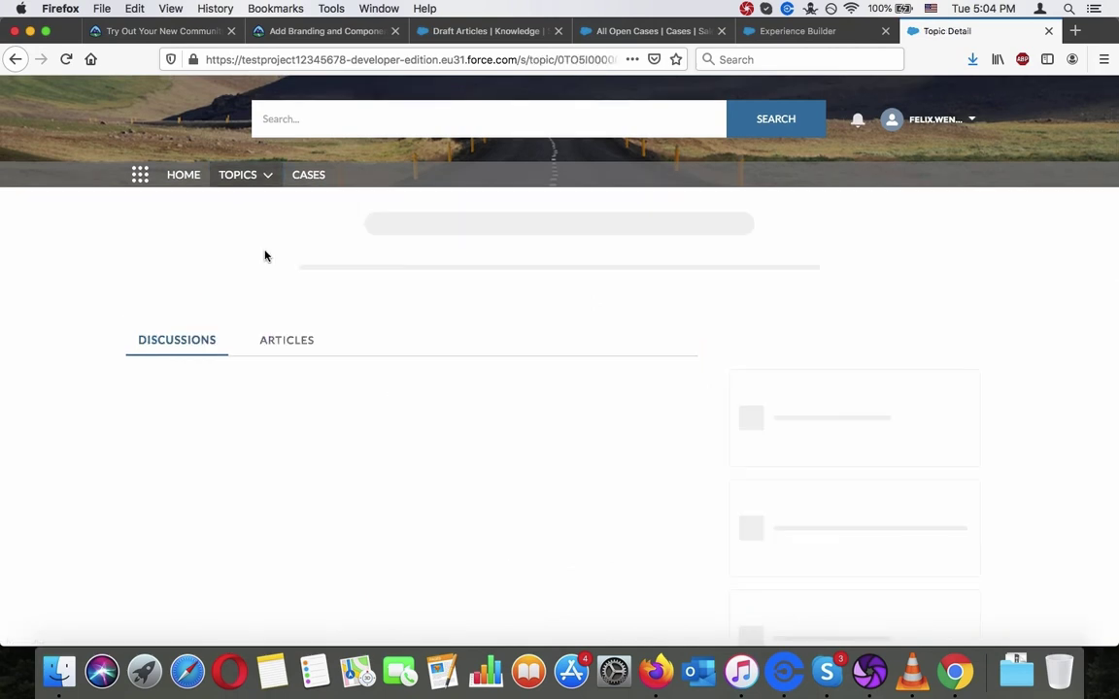
pyautogui.click(289, 287)
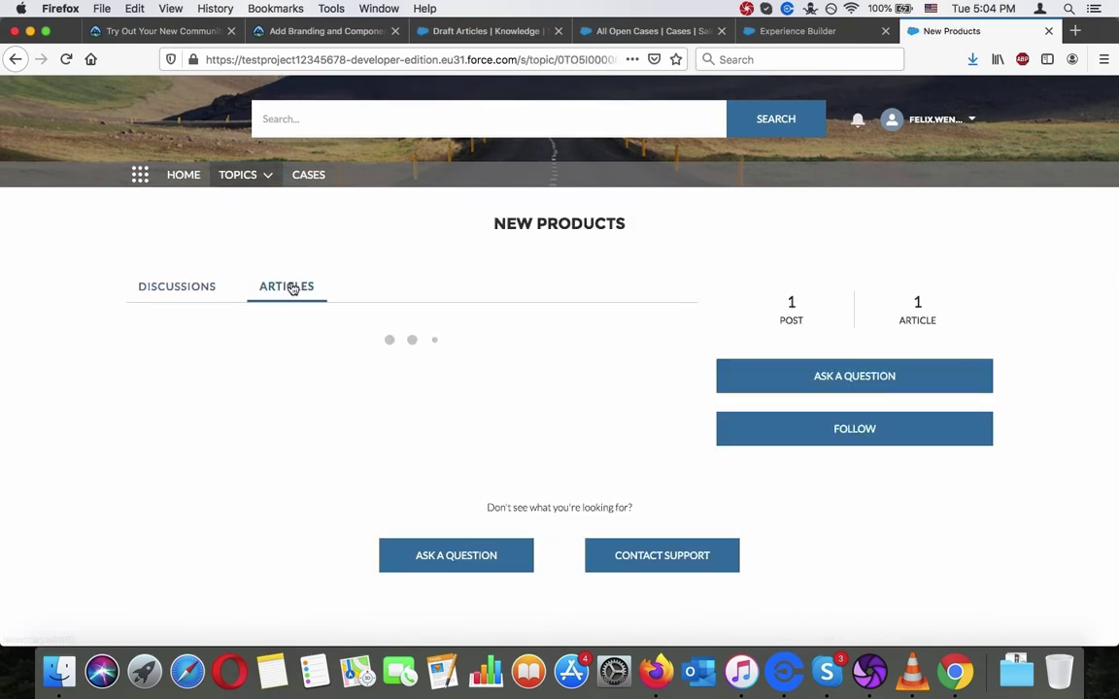
pyautogui.click(190, 287)
pyautogui.click(234, 387)
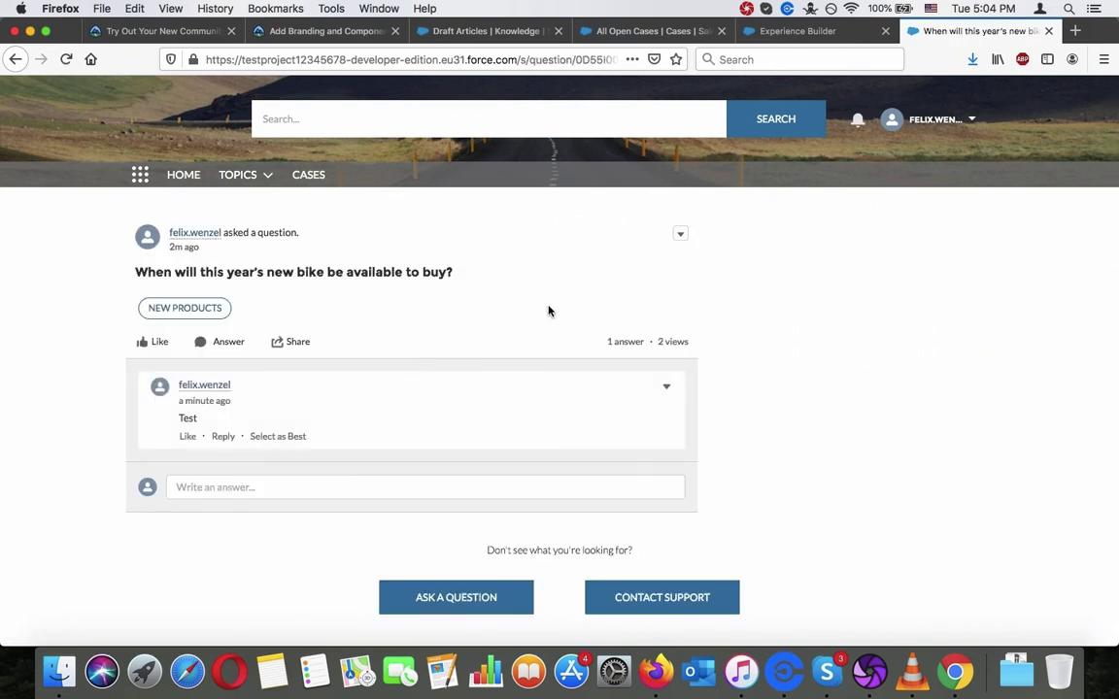
# Recheck Trailhead, then go back to the New Products topic and show its Articles tab.
pyautogui.click(189, 32)
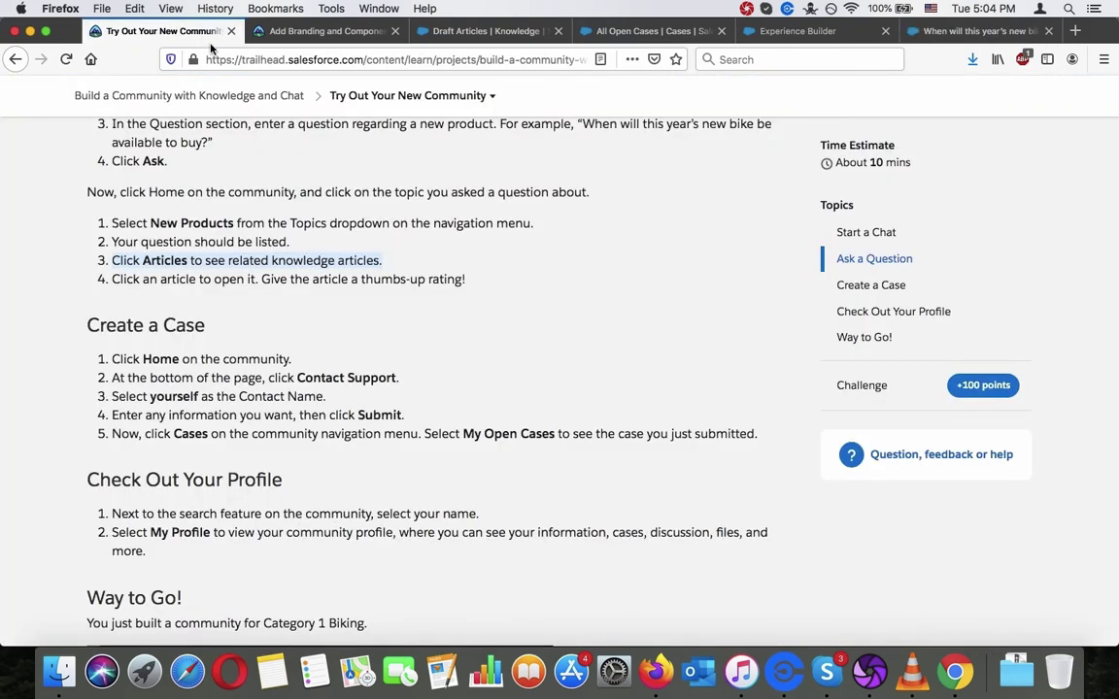
pyautogui.scroll(-1, 416, 285)
pyautogui.click(415, 288)
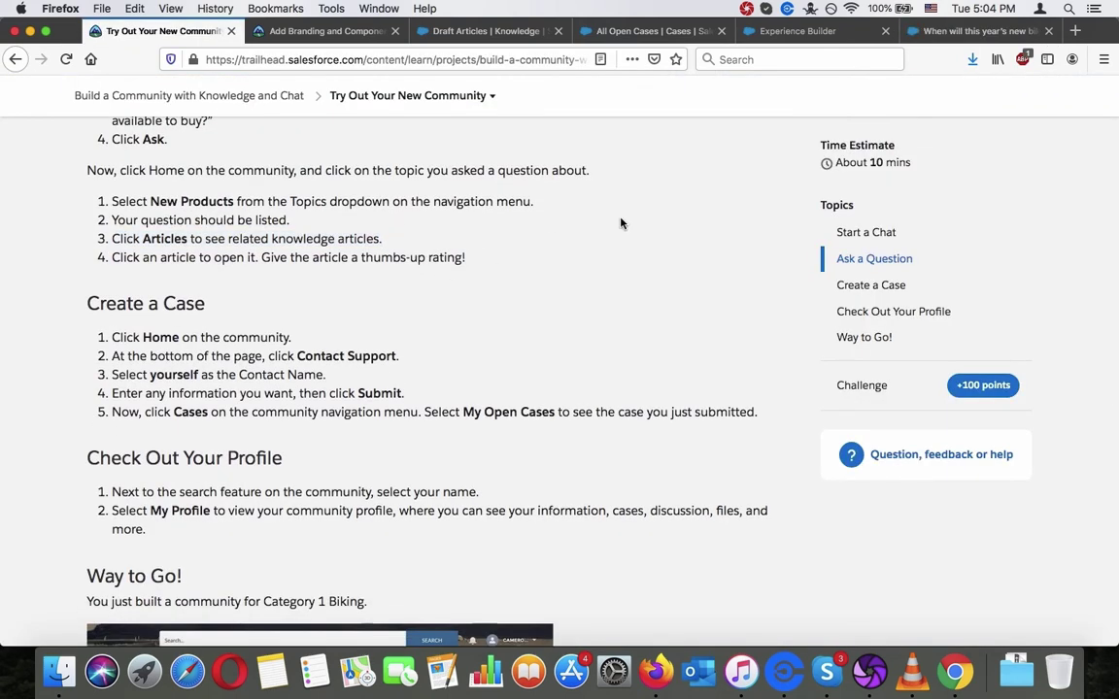
pyautogui.click(961, 31)
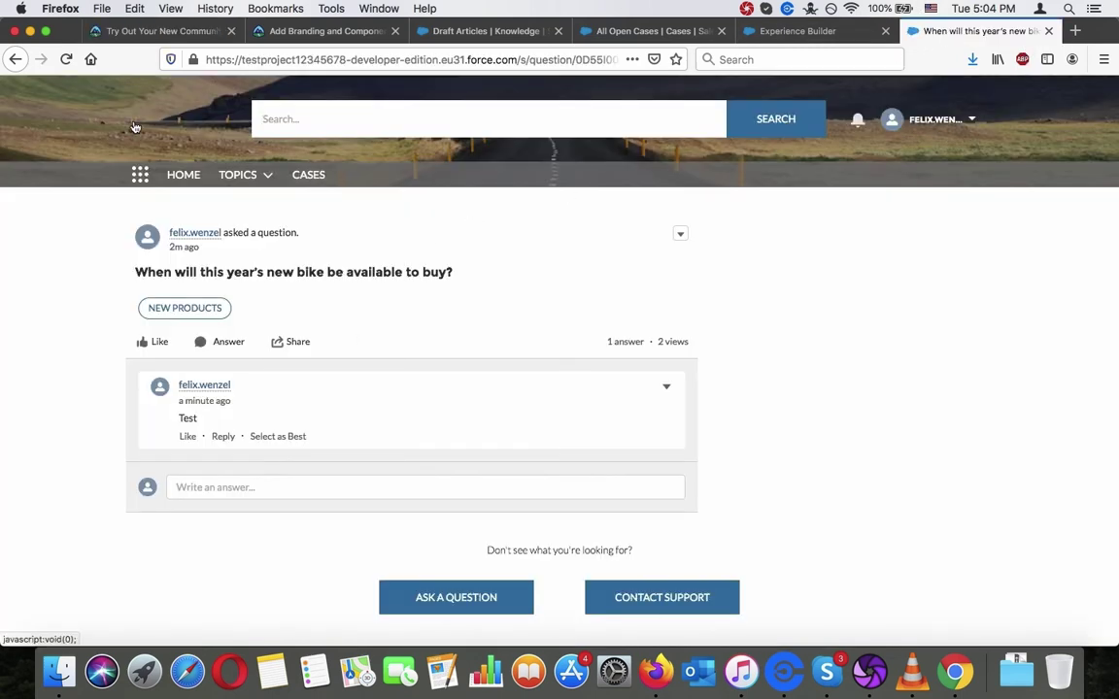
pyautogui.click(15, 59)
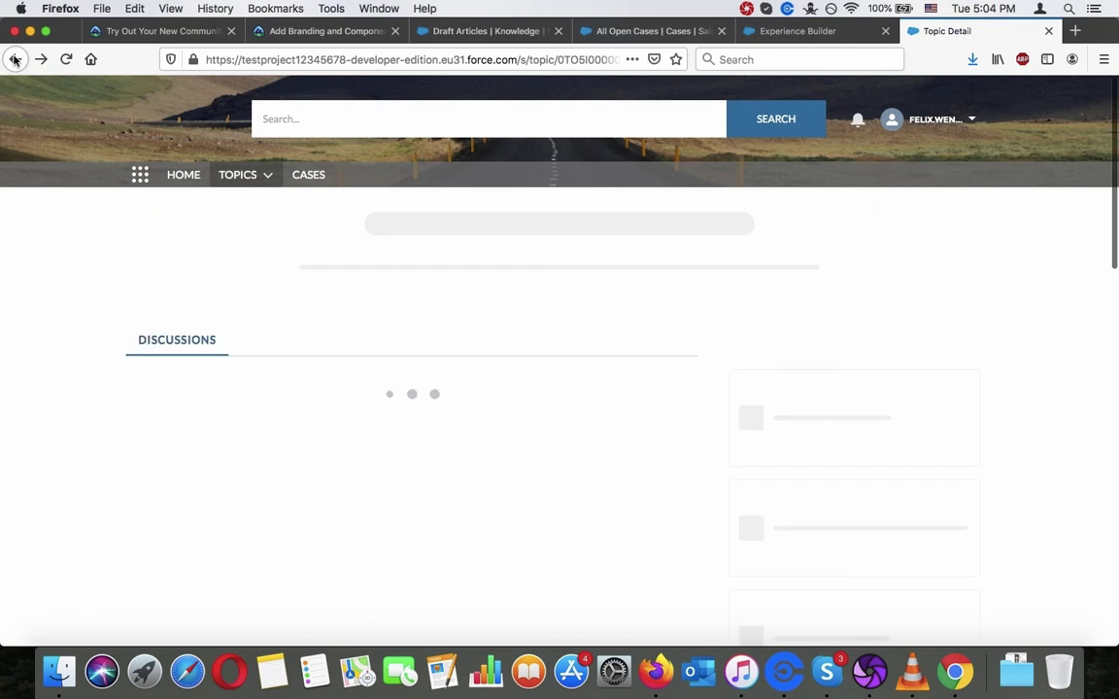
pyautogui.click(276, 302)
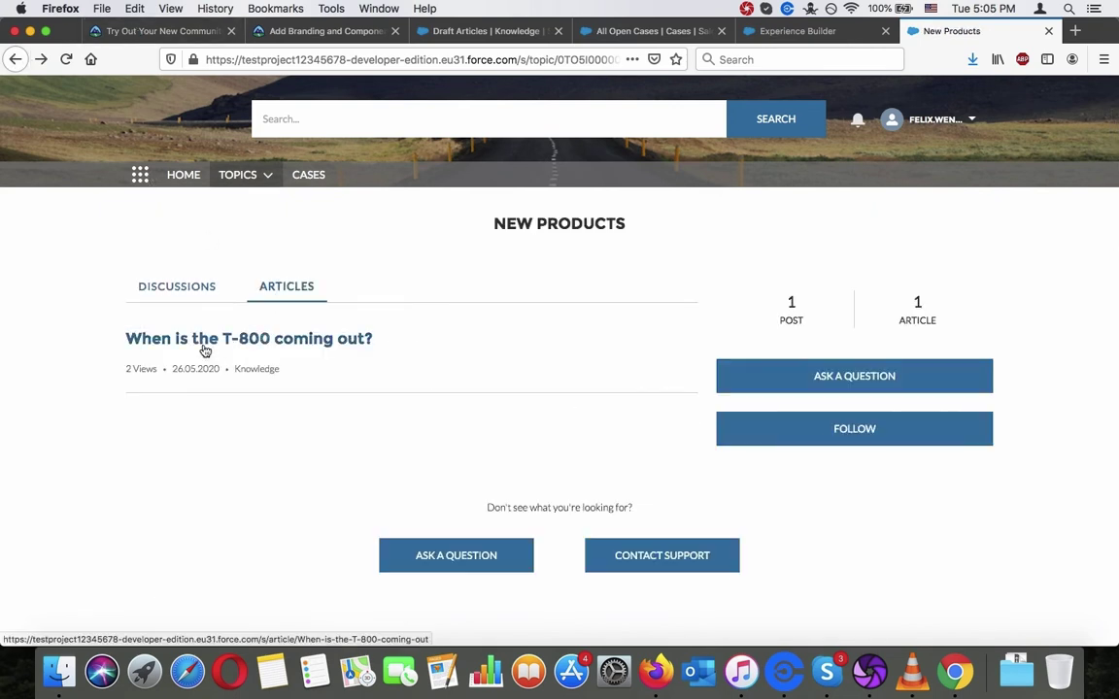
# Give 'When is the T-800 coming out?' a thumbs-up, then scroll Trailhead to Create a Case.
pyautogui.click(205, 348)
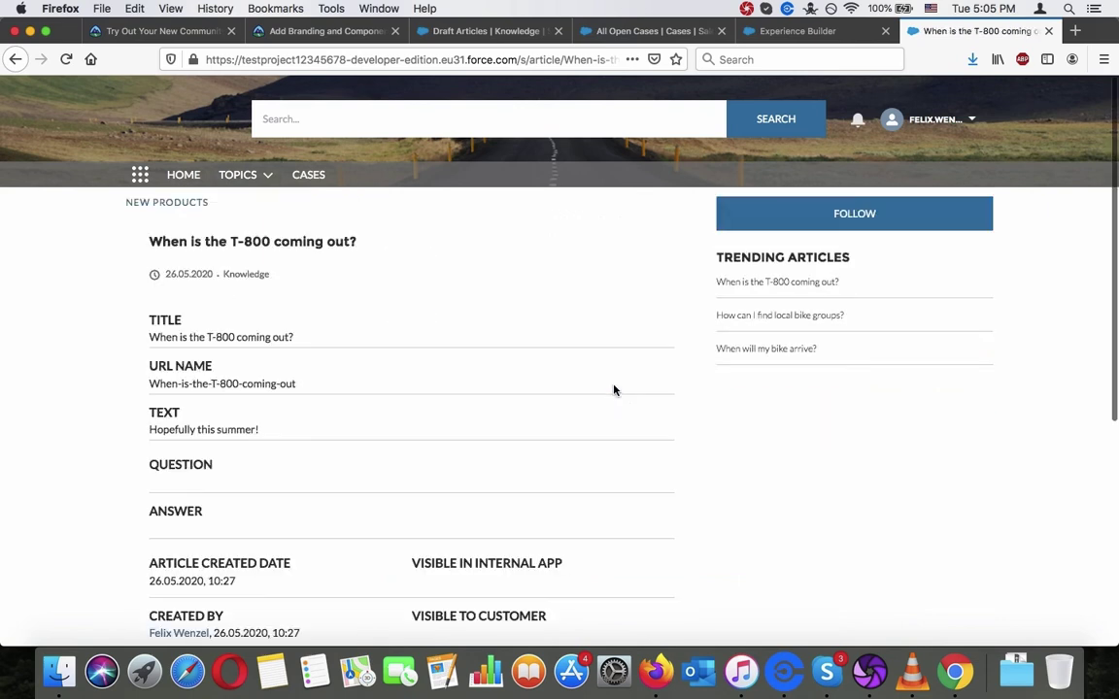
pyautogui.scroll(-5, 614, 389)
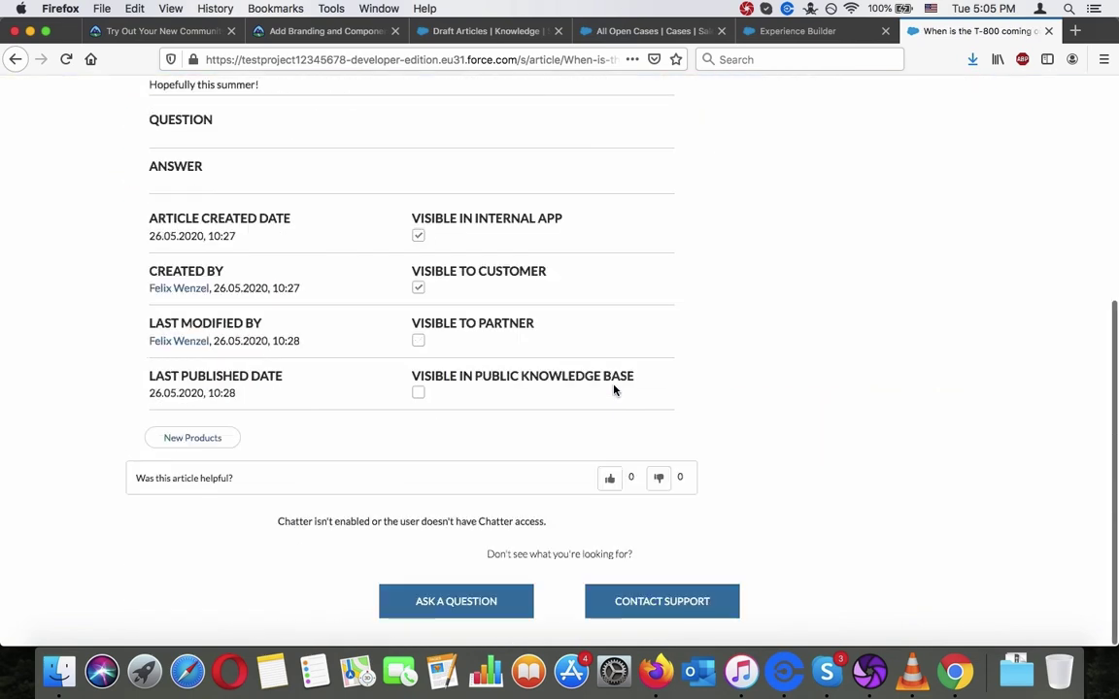
pyautogui.click(607, 478)
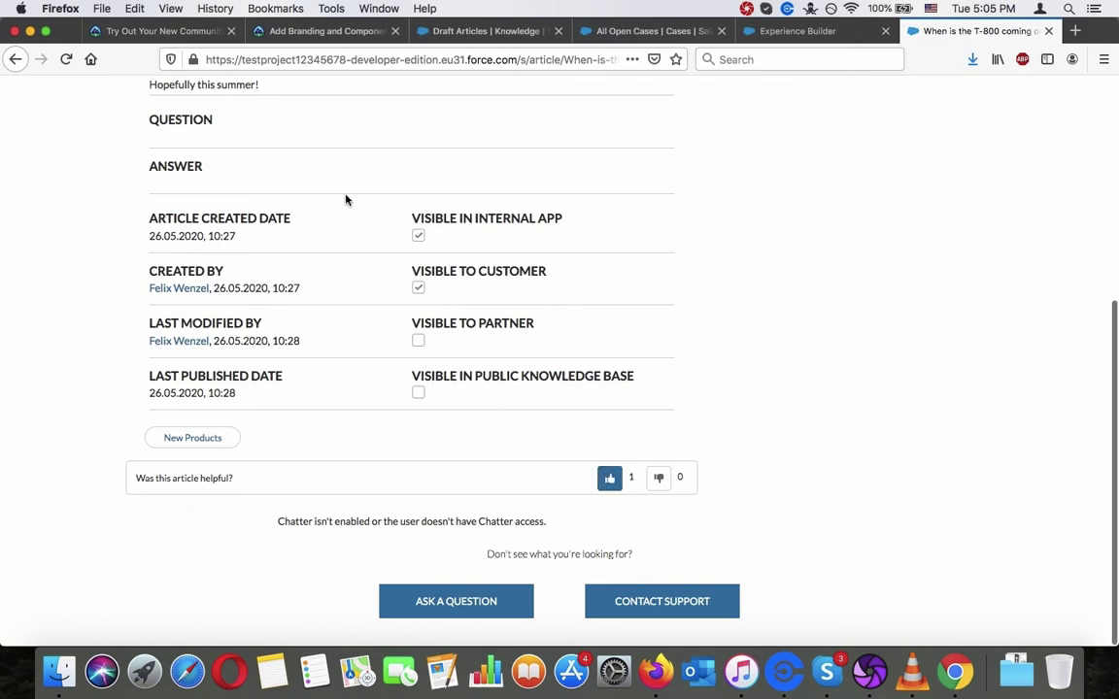
pyautogui.click(166, 30)
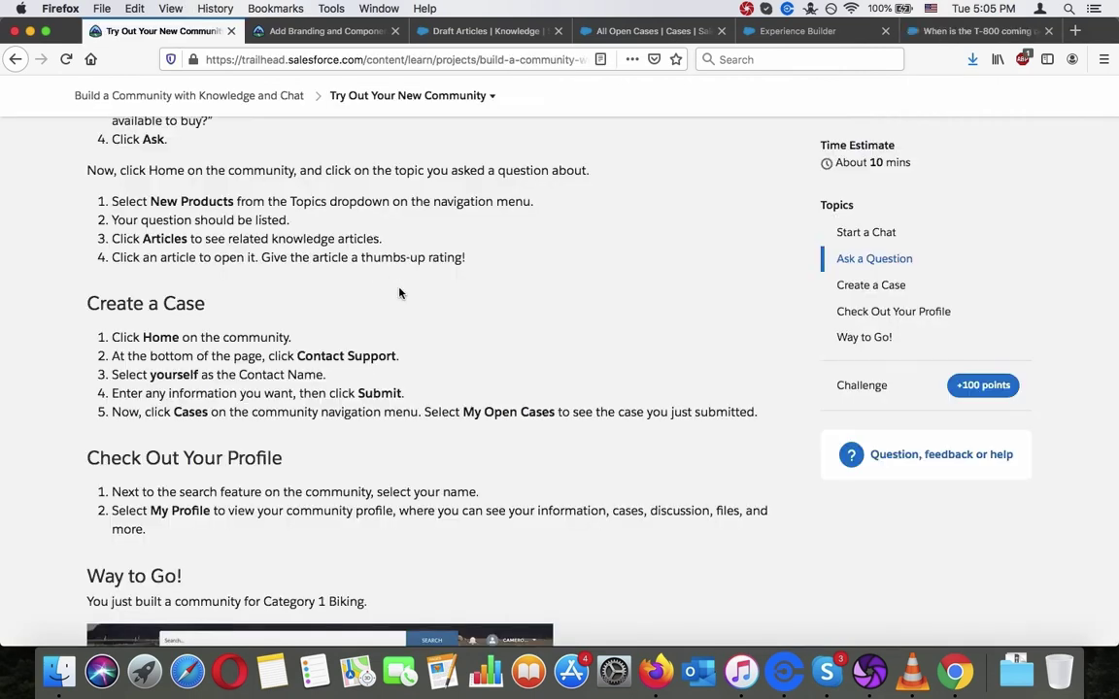
pyautogui.scroll(-3, 398, 292)
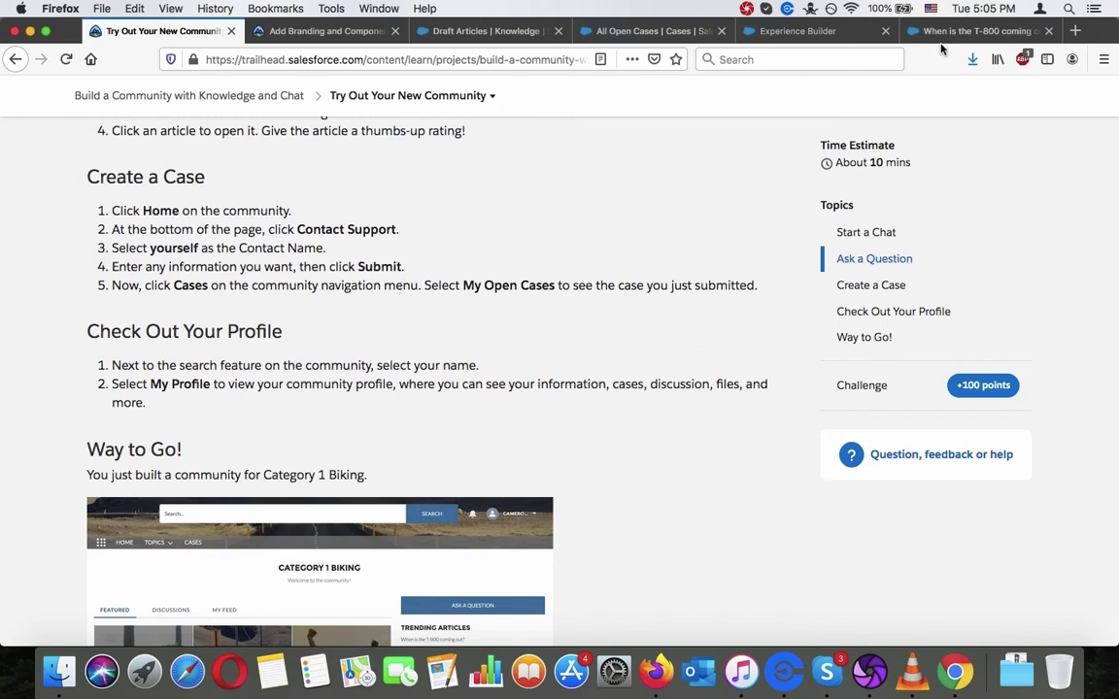
# Go to the Category 1 Biking home page and open Contact Support at its bottom.
pyautogui.click(976, 30)
pyautogui.scroll(5, 551, 189)
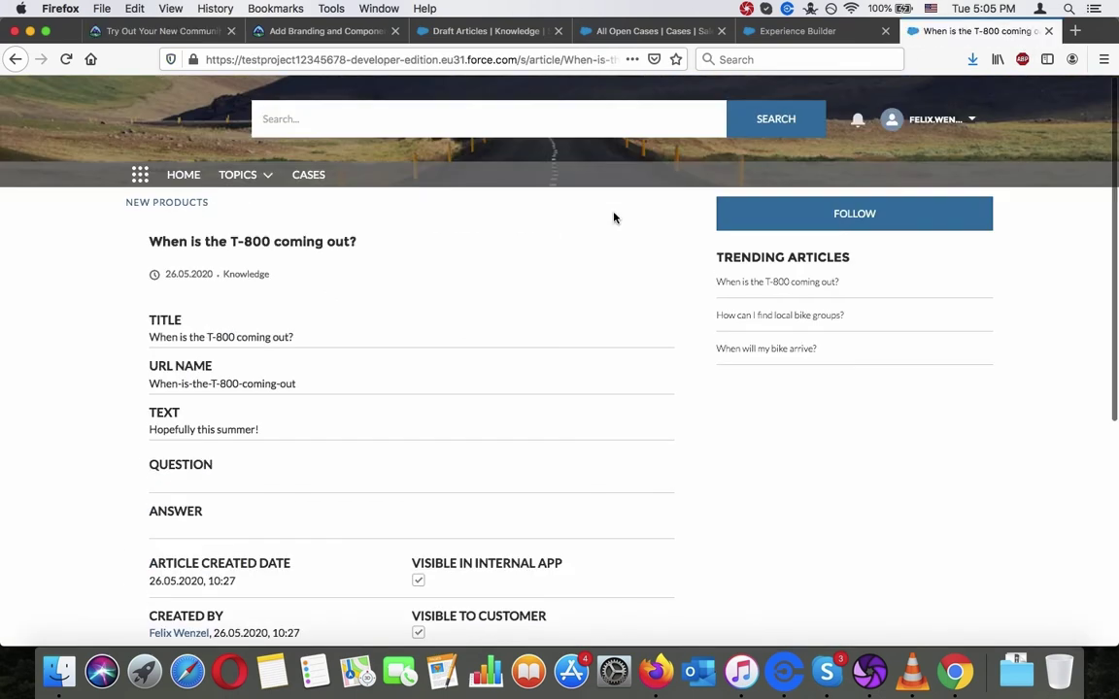
pyautogui.click(183, 174)
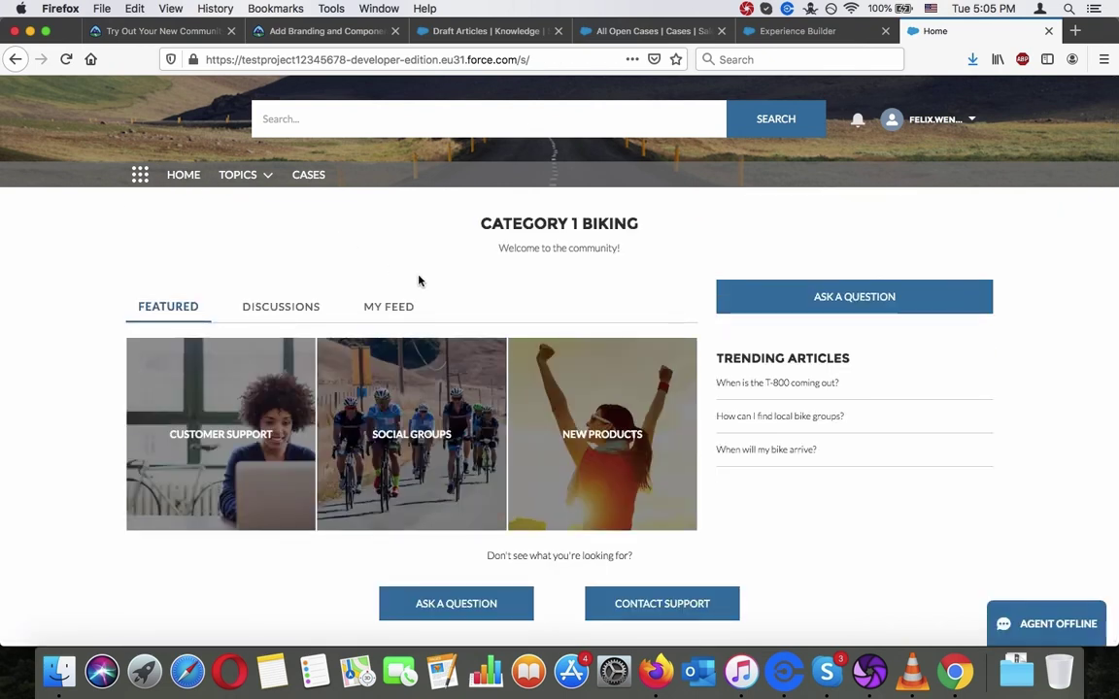
pyautogui.click(158, 32)
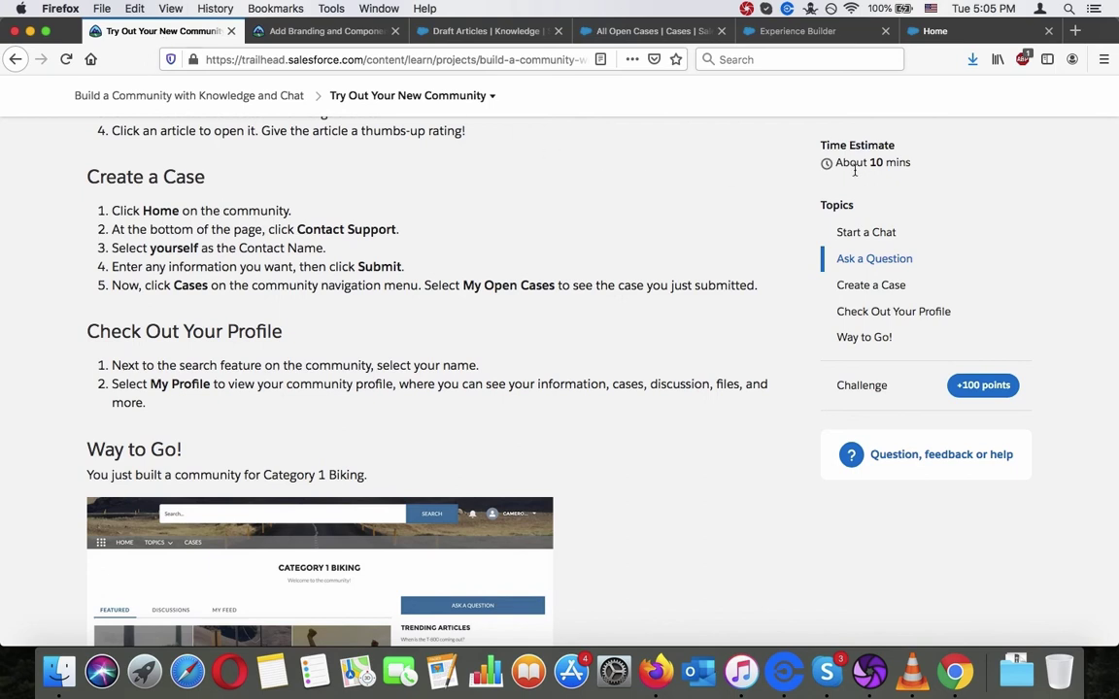
pyautogui.click(940, 37)
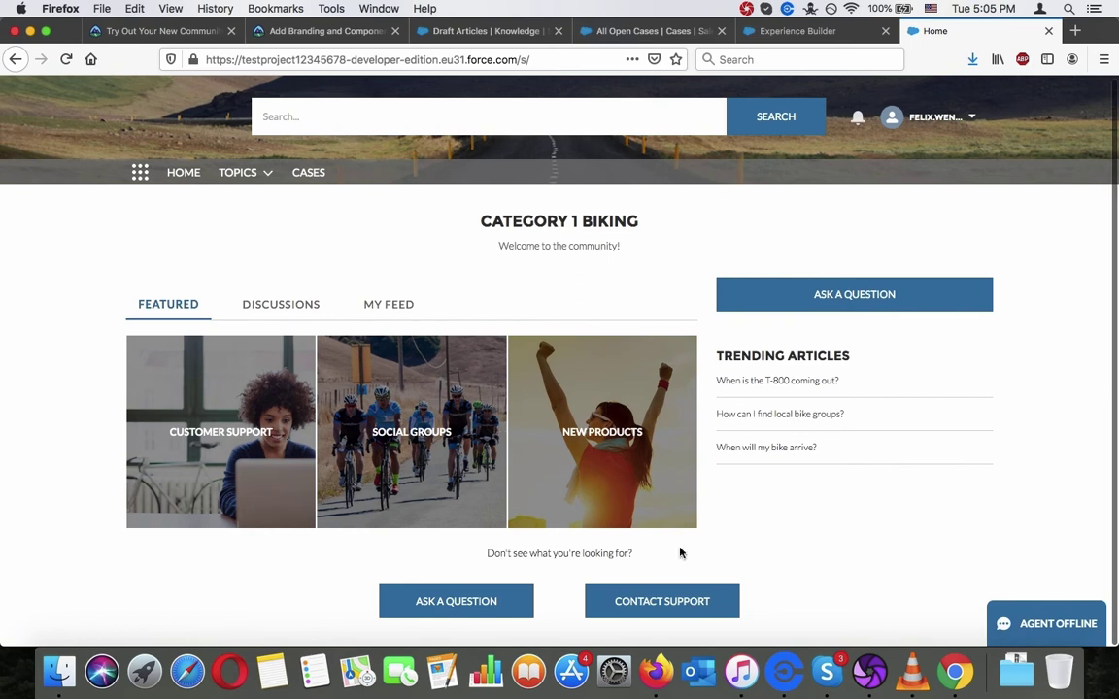
pyautogui.click(657, 602)
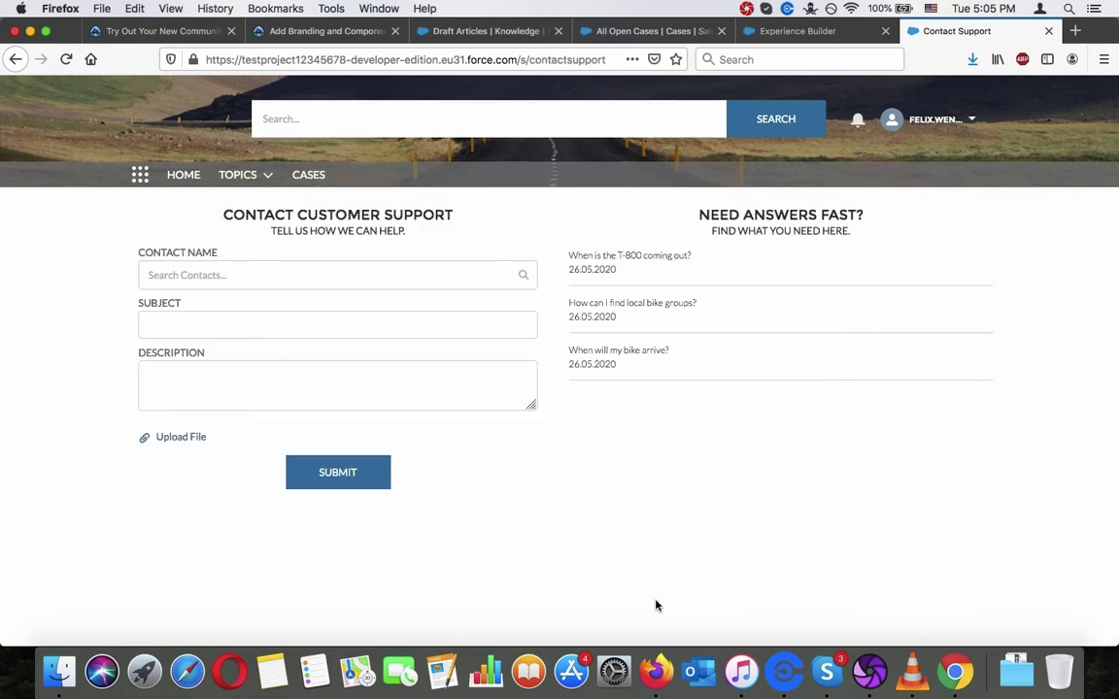
# Start a Contact Name lookup, open and cancel the New Contact form, then return to Trailhead.
pyautogui.click(384, 277)
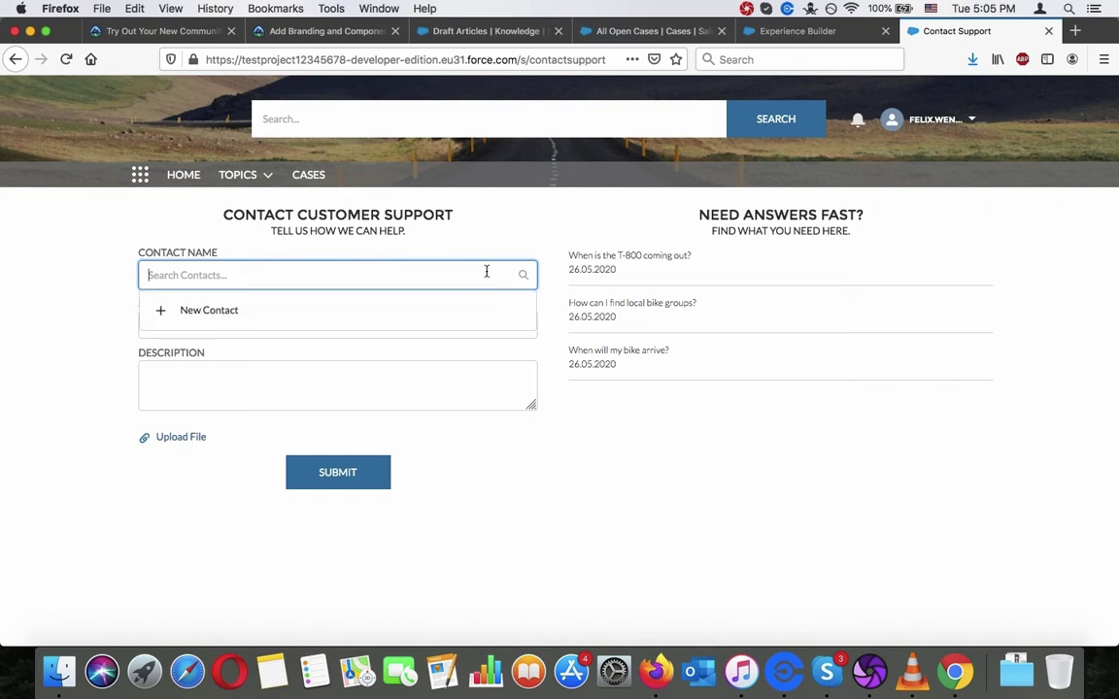
pyautogui.write('fel')
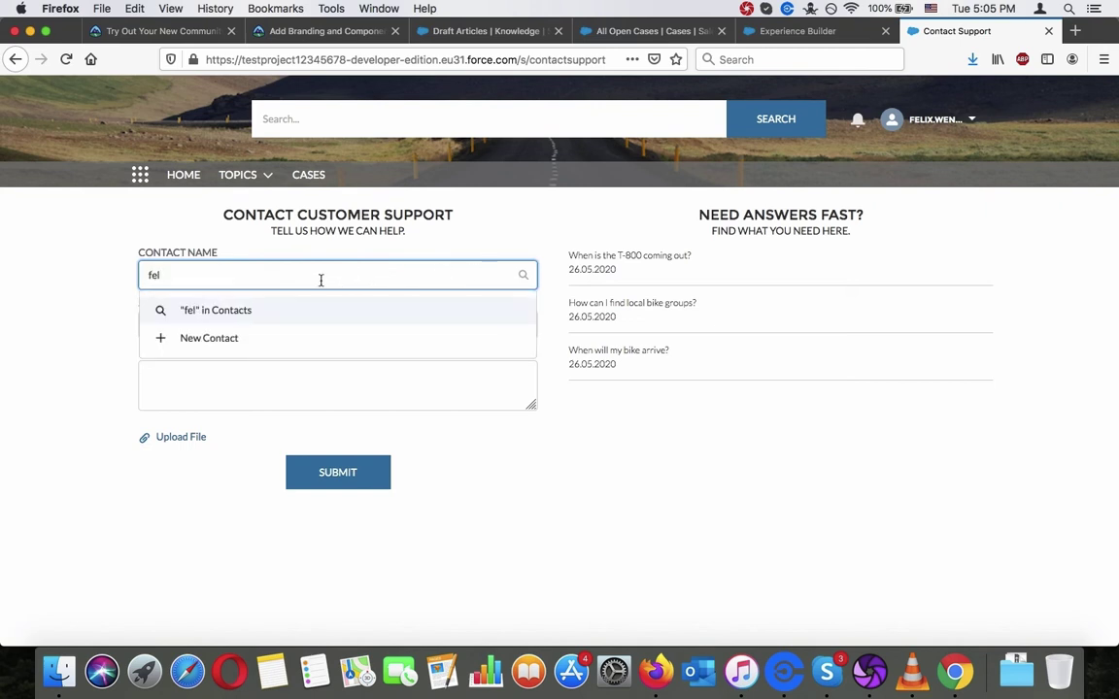
pyautogui.click(214, 337)
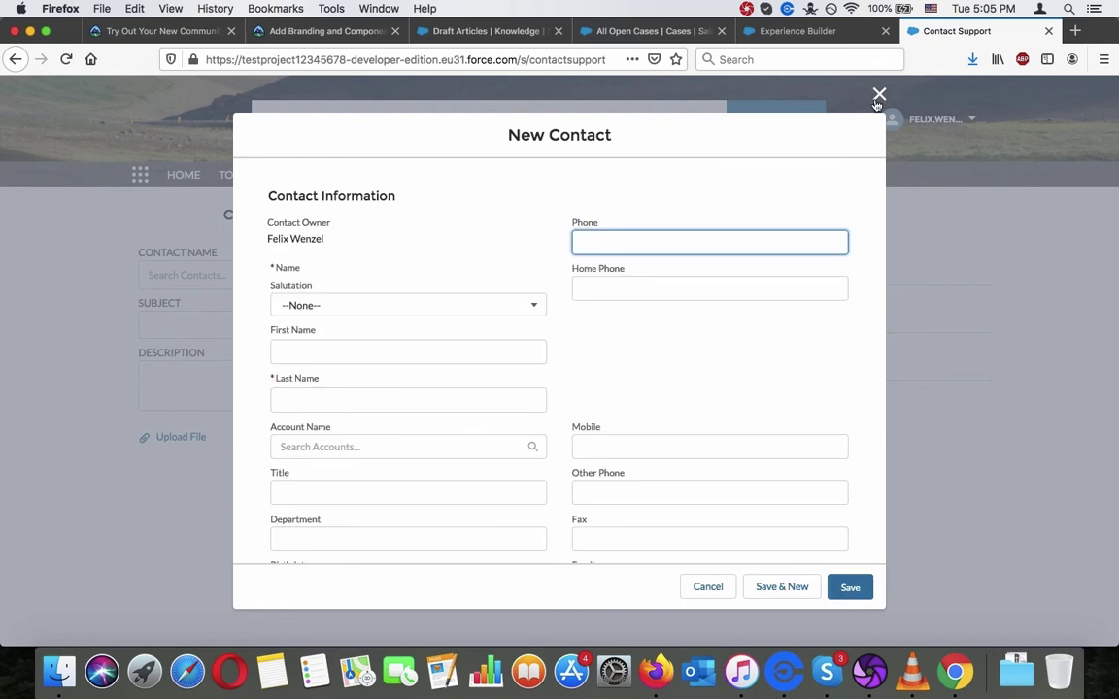
pyautogui.click(876, 98)
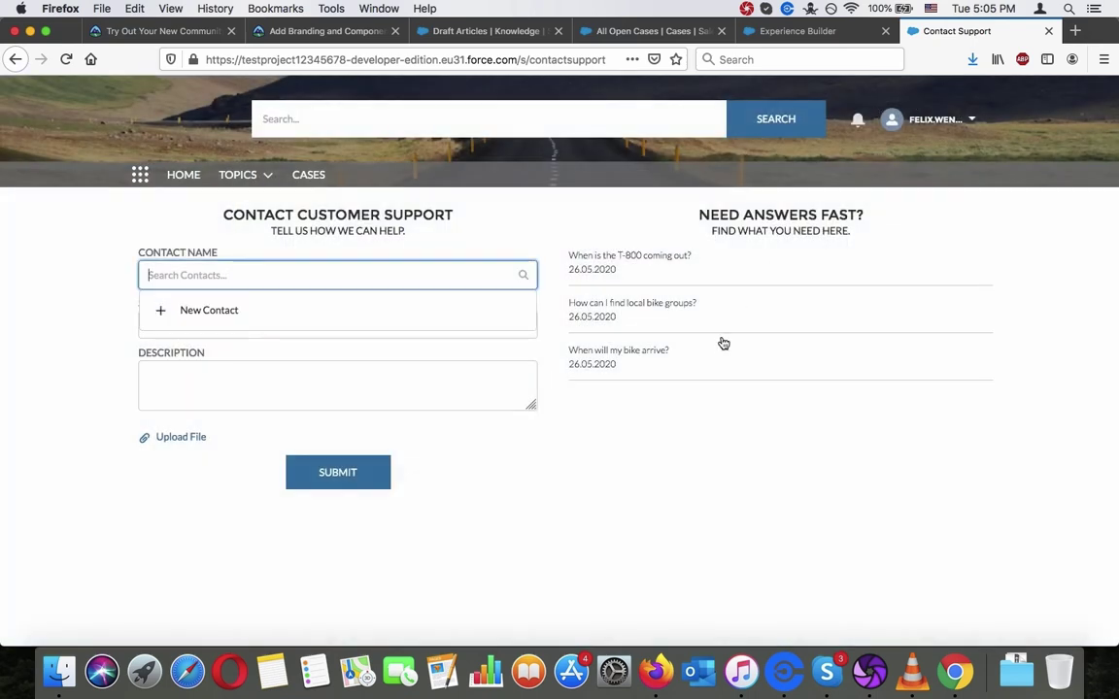
pyautogui.click(605, 389)
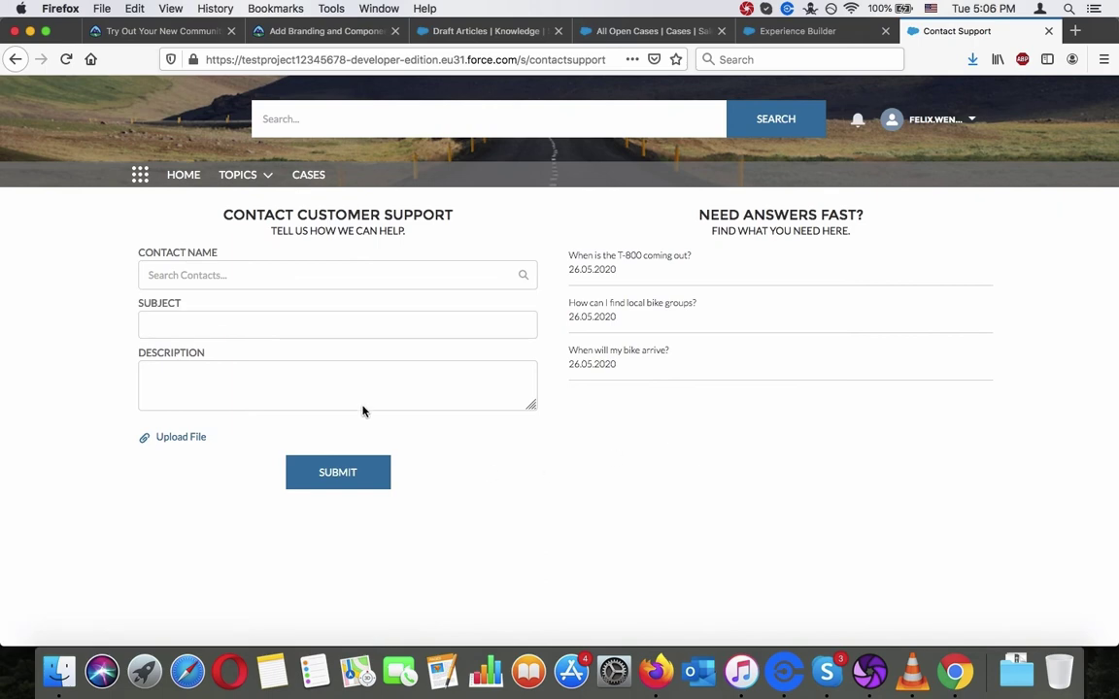
pyautogui.click(197, 31)
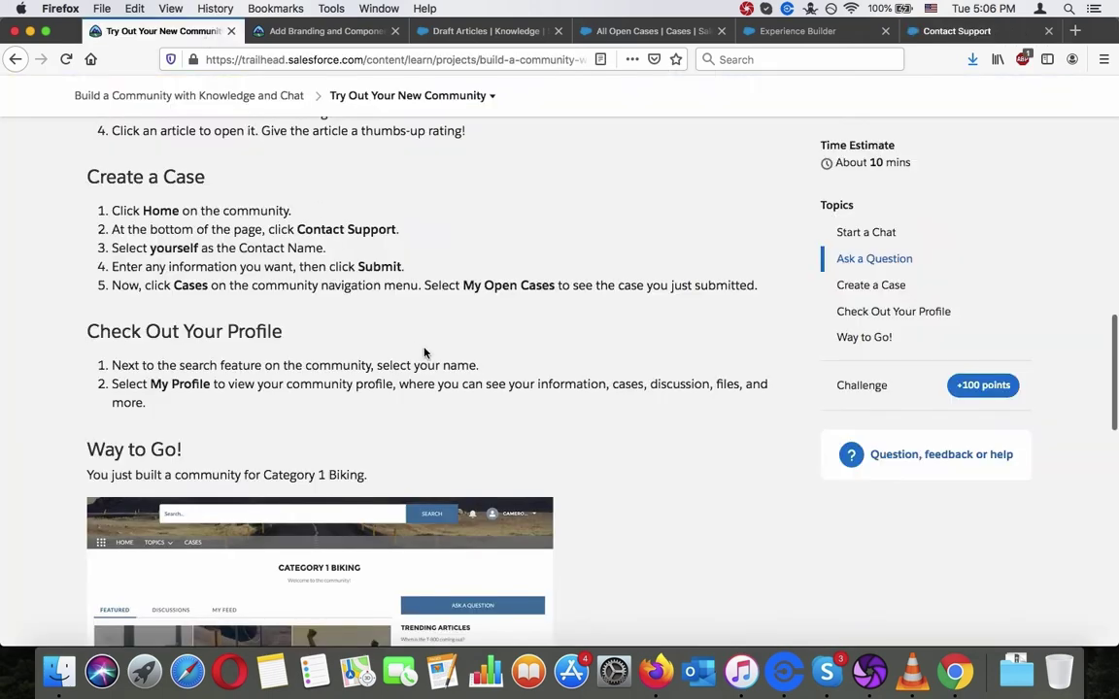
pyautogui.scroll(-4, 423, 351)
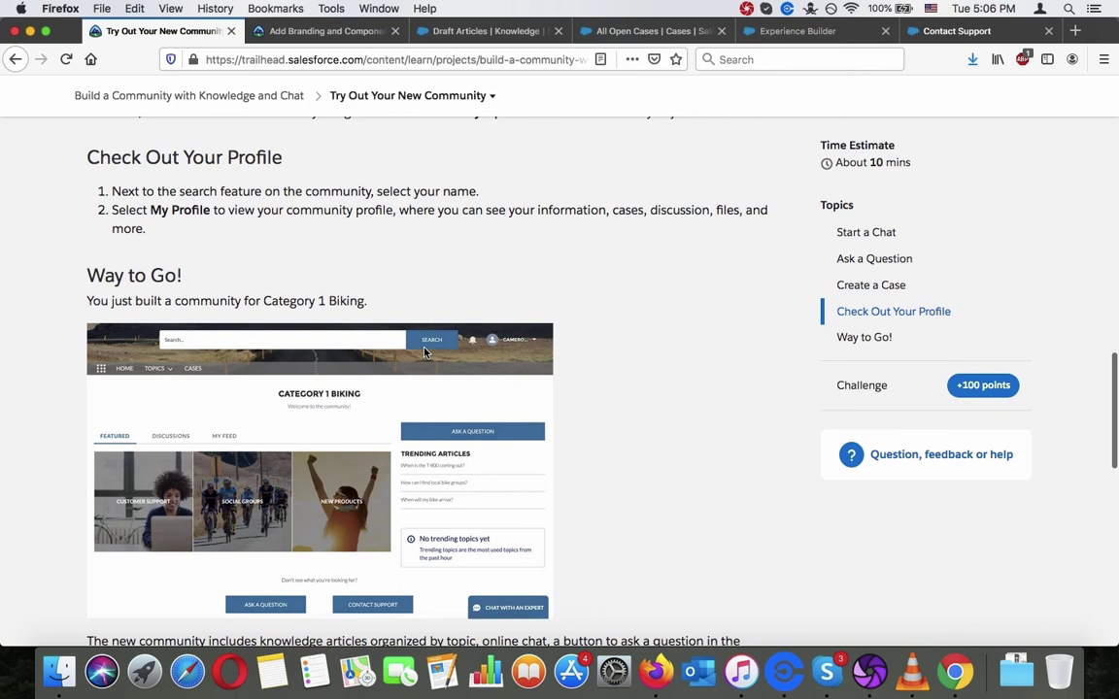
pyautogui.scroll(-1, 423, 352)
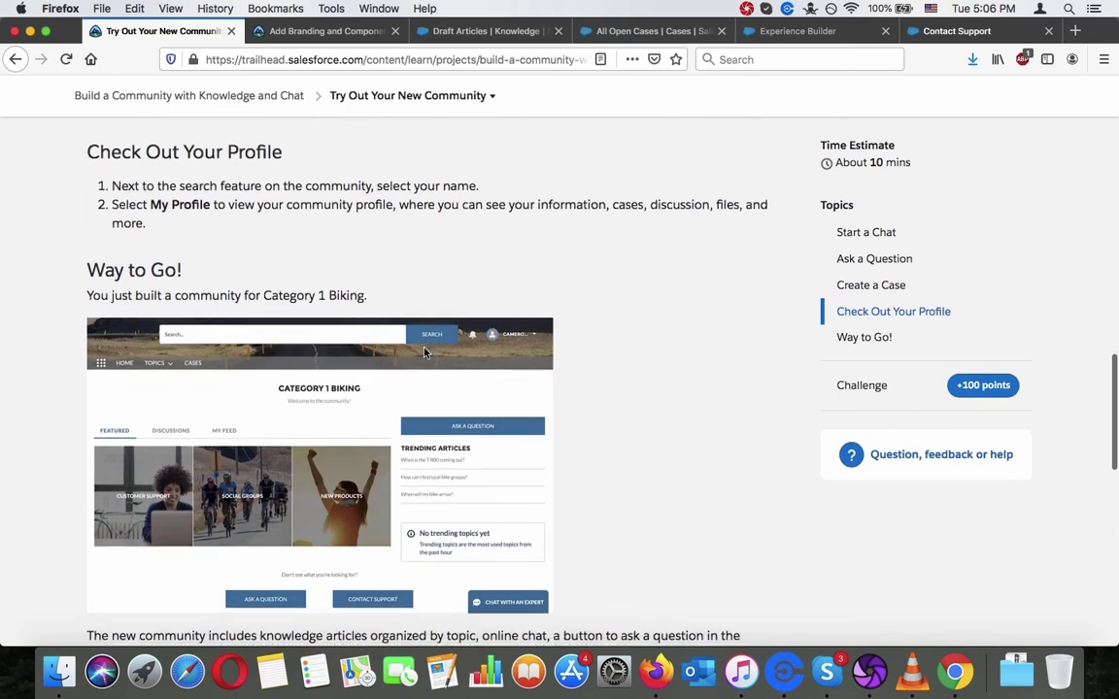
pyautogui.scroll(-1, 423, 352)
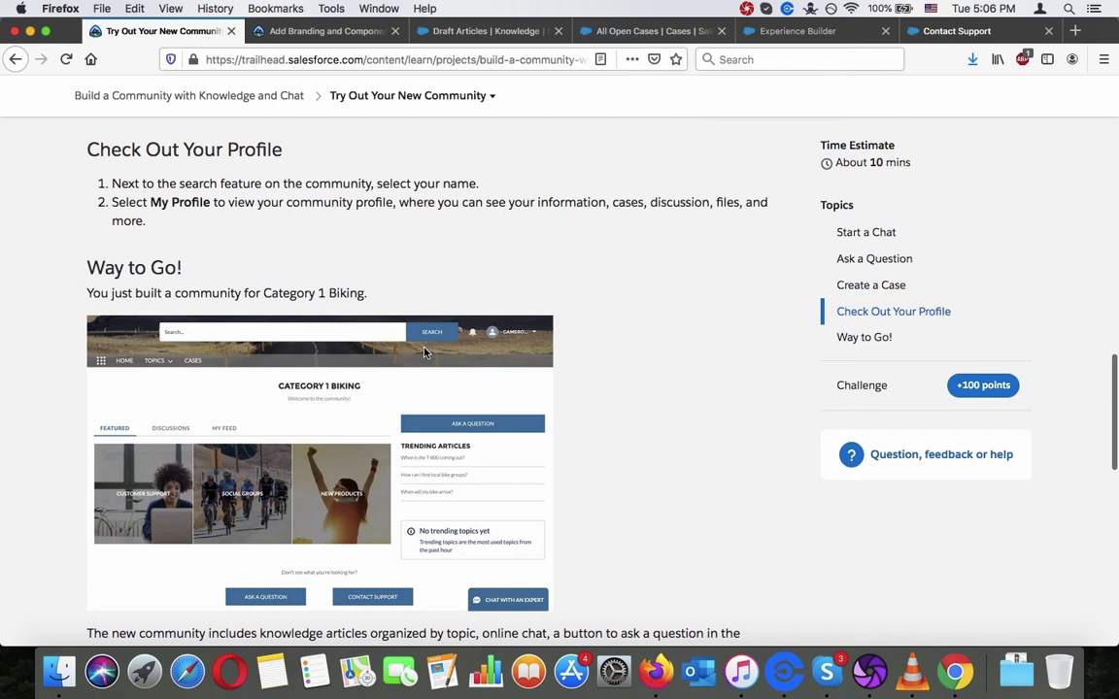
pyautogui.scroll(-1, 424, 351)
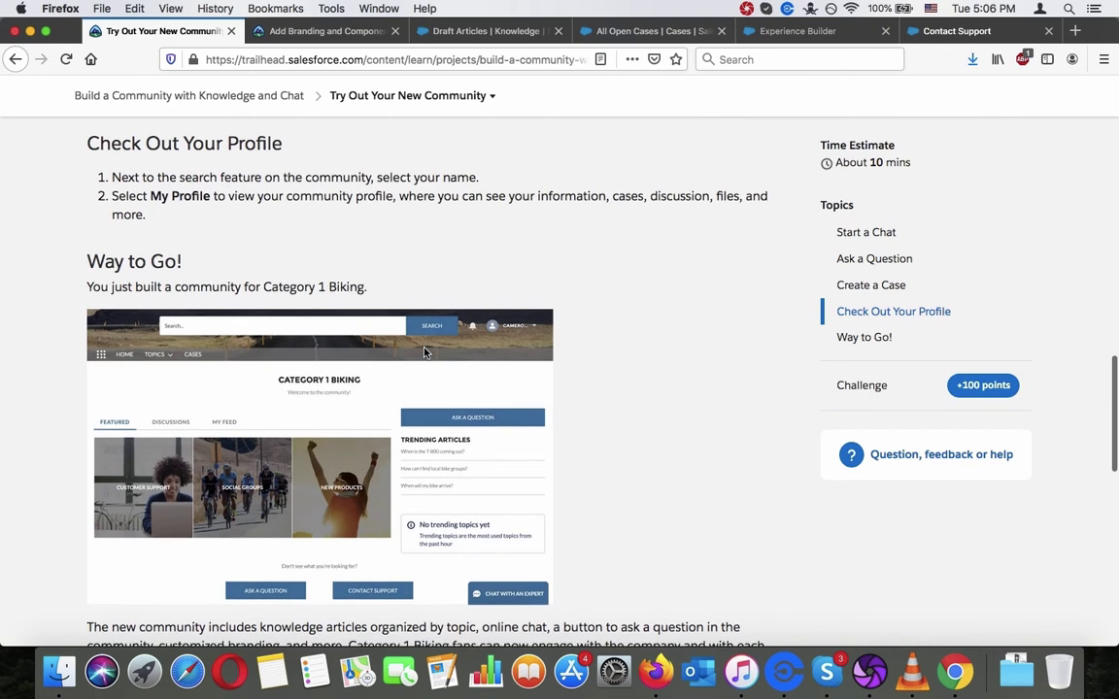
pyautogui.click(957, 30)
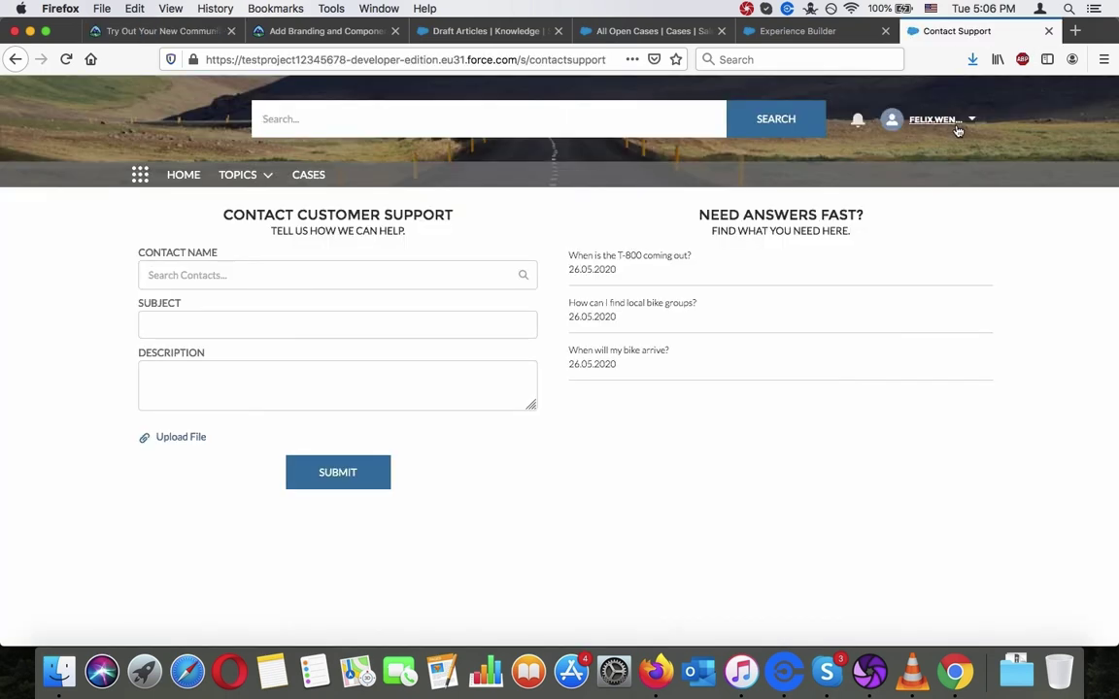
pyautogui.click(163, 31)
pyautogui.scroll(-3, 363, 321)
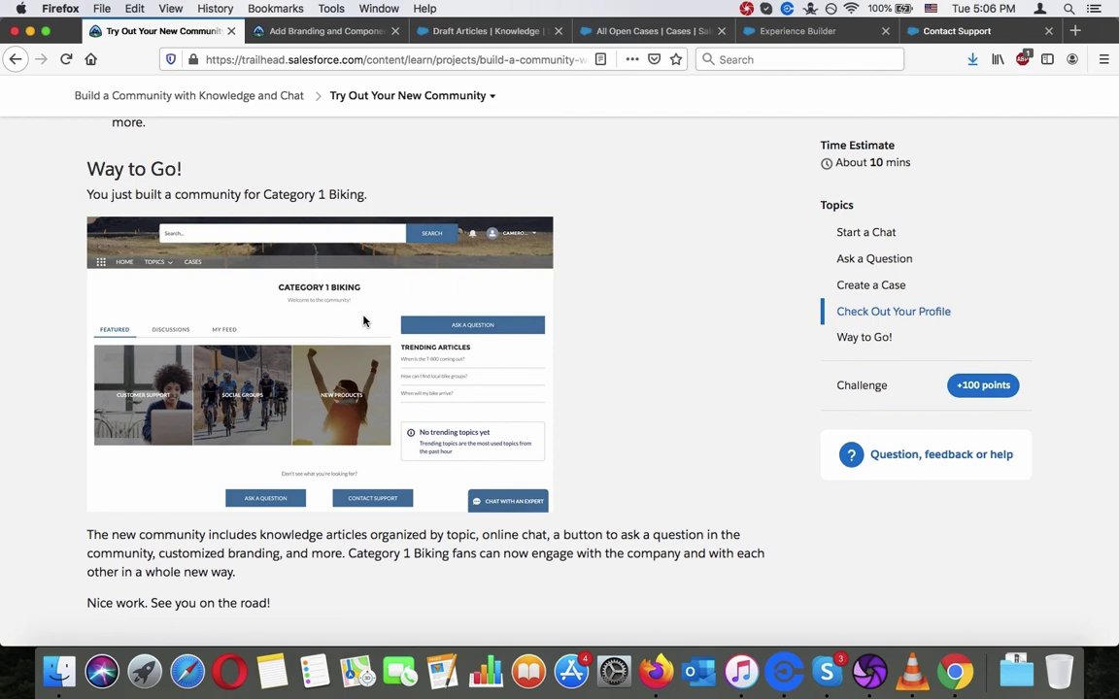
# Scroll to the Verify Step and verify the project to earn its 100 points.
pyautogui.scroll(-3, 365, 321)
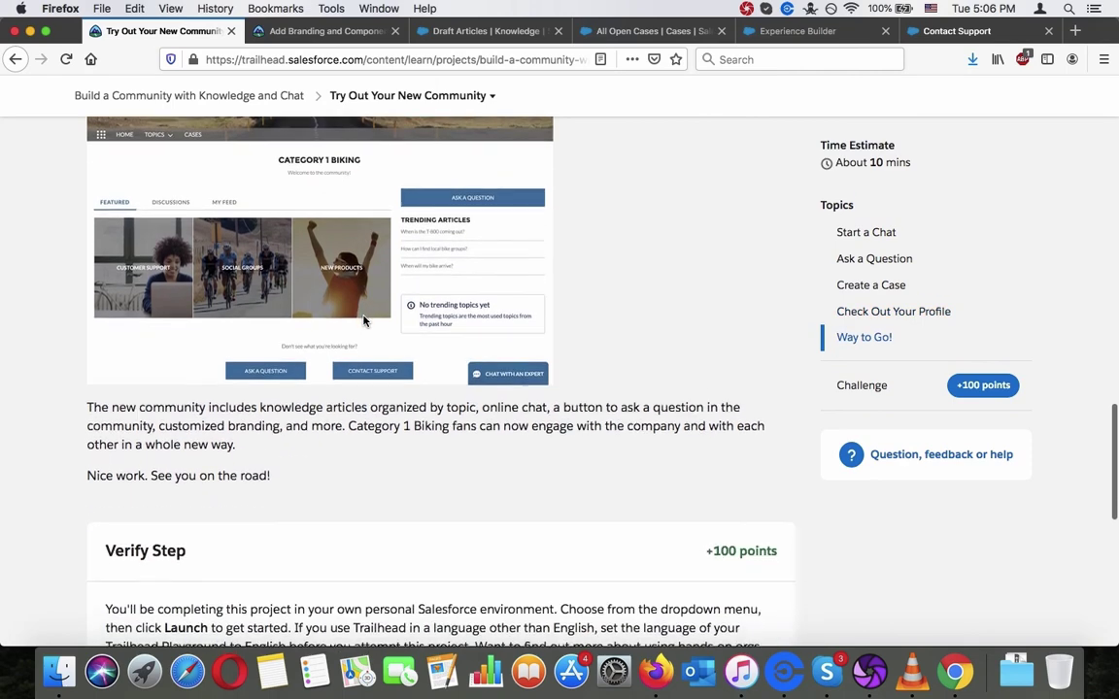
pyautogui.scroll(-5, 364, 320)
pyautogui.click(216, 524)
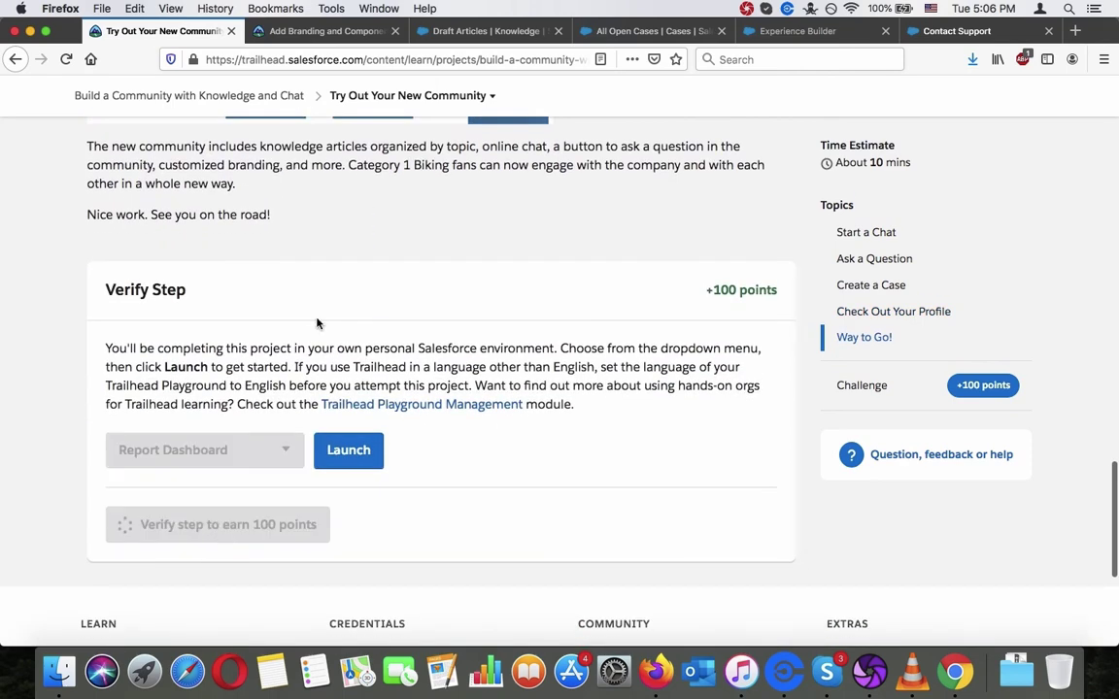
pyautogui.scroll(10, 317, 322)
pyautogui.scroll(-10, 317, 318)
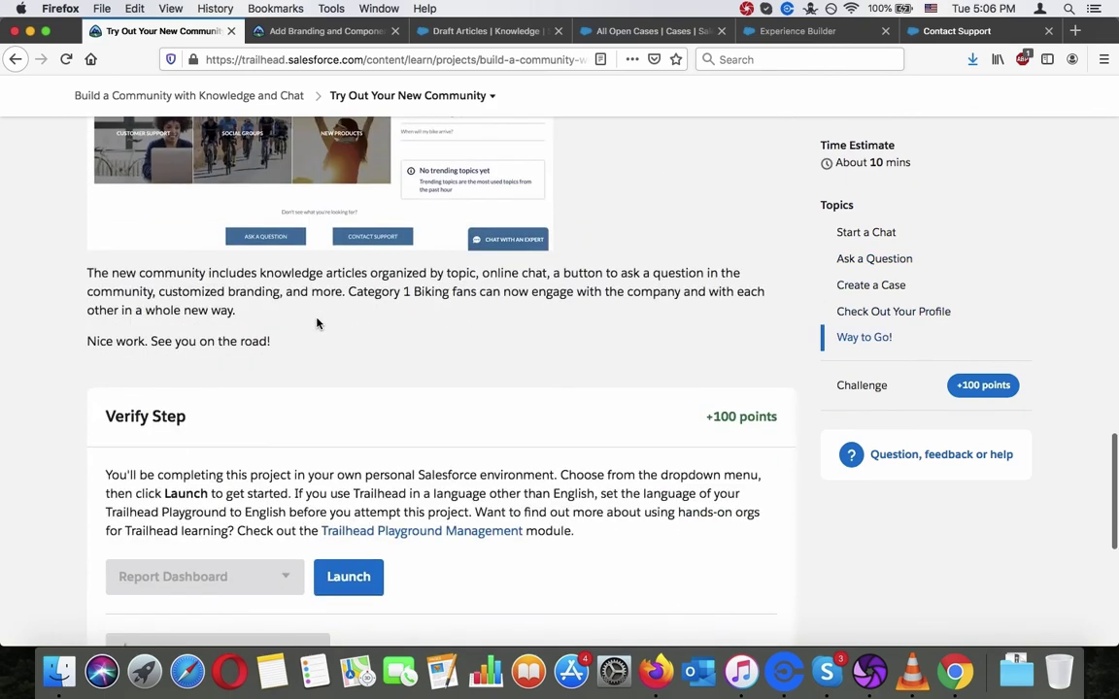
pyautogui.scroll(-3, 316, 323)
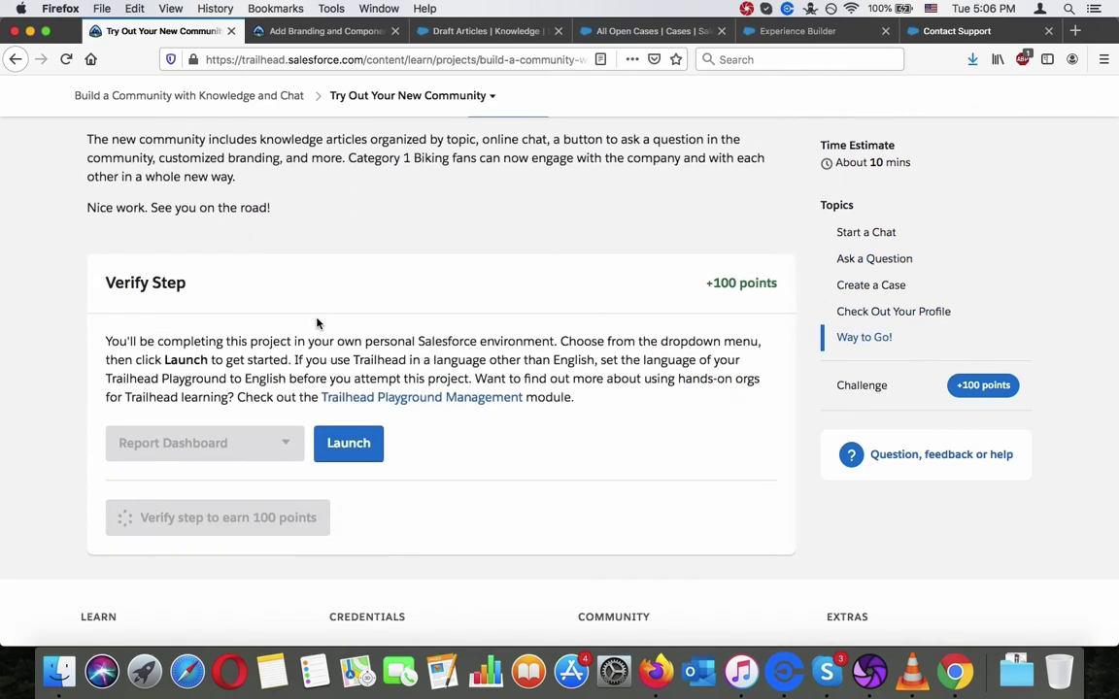